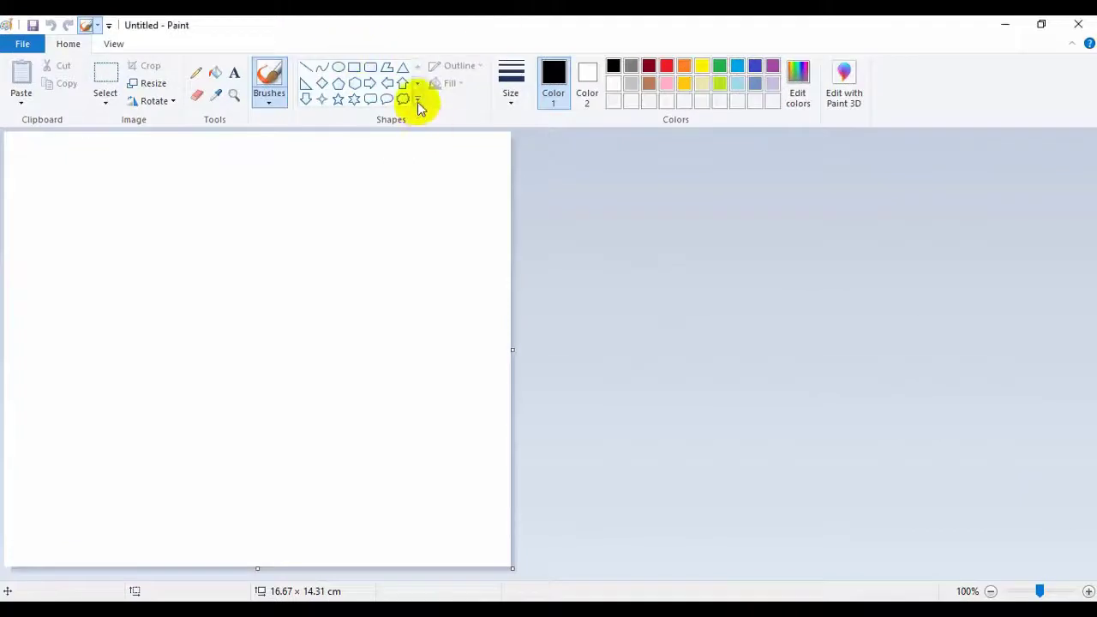
# Step: Draw a black-outlined heart about 4.87 × 3.41 cm and move it near the middle of the canvas
pyautogui.click(417, 83)
pyautogui.click(306, 99)
pyautogui.moveTo(143, 294); pyautogui.dragTo(292, 397)
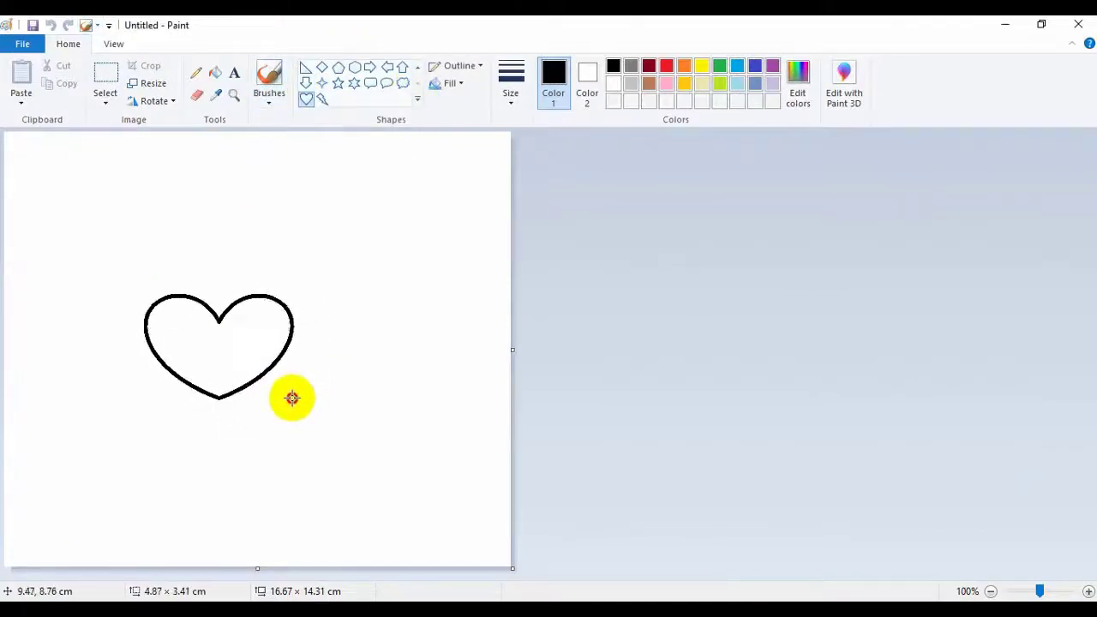
pyautogui.moveTo(202, 330); pyautogui.dragTo(257, 343)
pyautogui.click(380, 289)
# Step: Draw a rounded head outline with the Curve tool, arching between the tops of the heart's two lobes
pyautogui.click(418, 67)
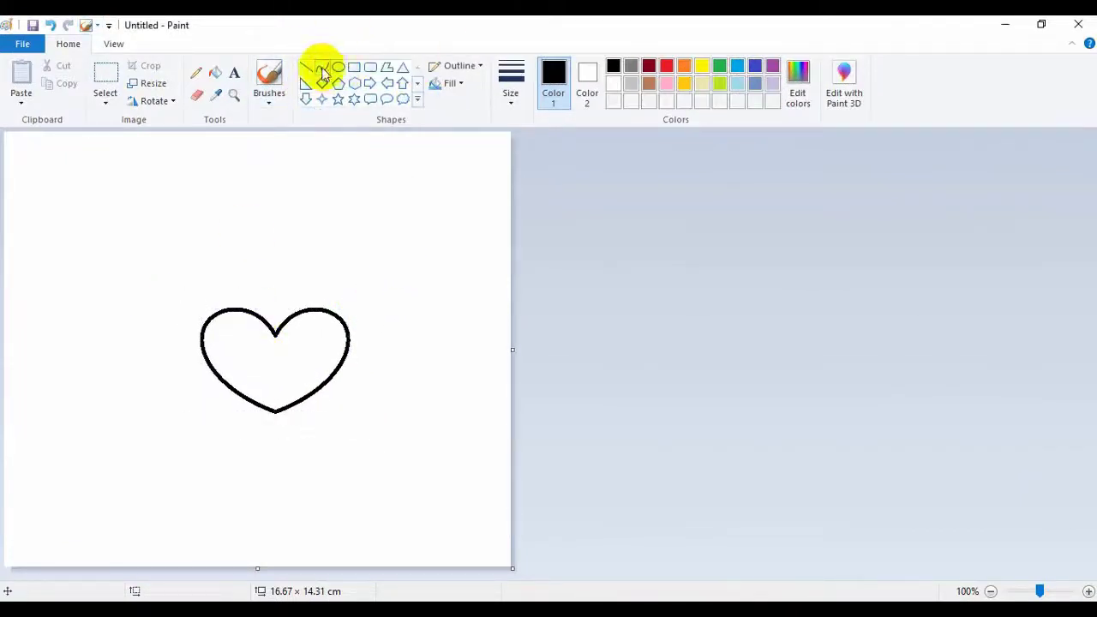
pyautogui.click(321, 67)
pyautogui.moveTo(223, 310); pyautogui.dragTo(325, 310)
pyautogui.moveTo(325, 310)
pyautogui.mouseDown()
pyautogui.moveTo(203, 238)
pyautogui.moveTo(294, 237)
pyautogui.moveTo(336, 215)
pyautogui.mouseUp()
pyautogui.click(465, 282)
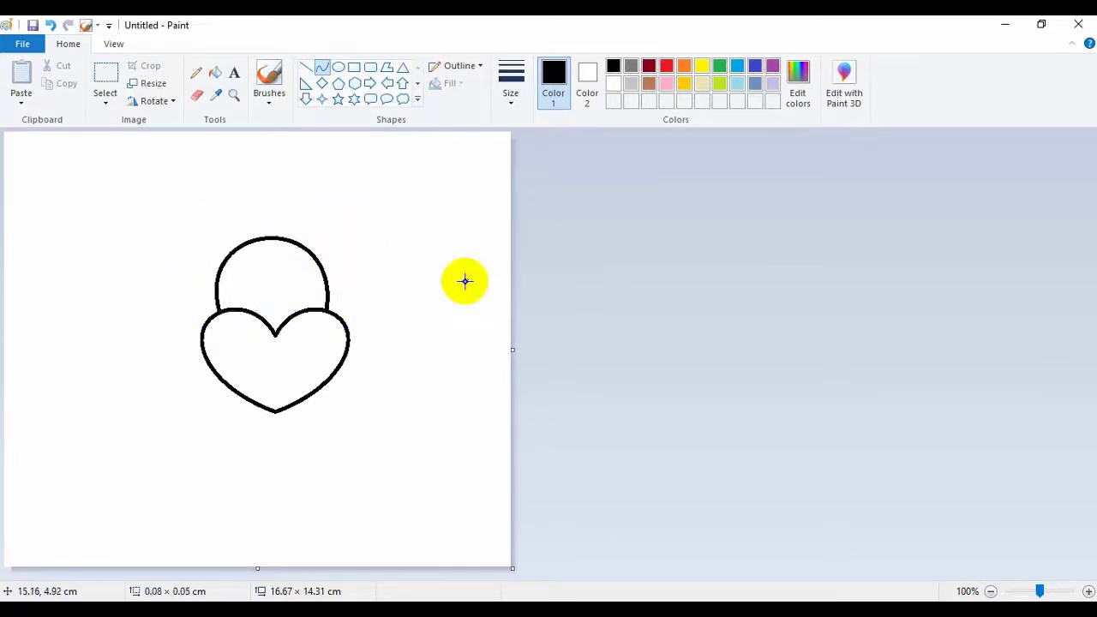
# Step: Draw a small curved foot below the heart's left side and place a horizontally flipped copy below its right side
pyautogui.moveTo(238, 420)
pyautogui.mouseDown()
pyautogui.moveTo(232, 399)
pyautogui.moveTo(206, 408)
pyautogui.moveTo(219, 390)
pyautogui.moveTo(204, 385)
pyautogui.mouseUp()
pyautogui.click(340, 230)
pyautogui.click(105, 99)
pyautogui.click(157, 156)
pyautogui.rightClick(216, 411)
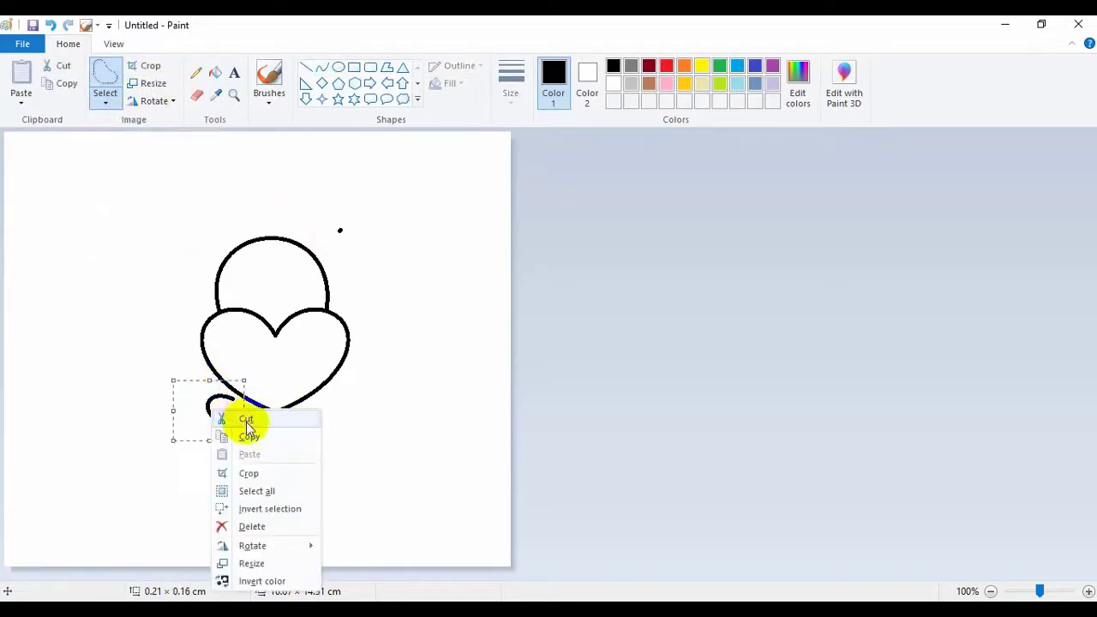
pyautogui.click(249, 435)
pyautogui.hotkey('ctrl', 'v')
pyautogui.moveTo(80, 166); pyautogui.dragTo(345, 393)
pyautogui.click(154, 100)
pyautogui.click(179, 188)
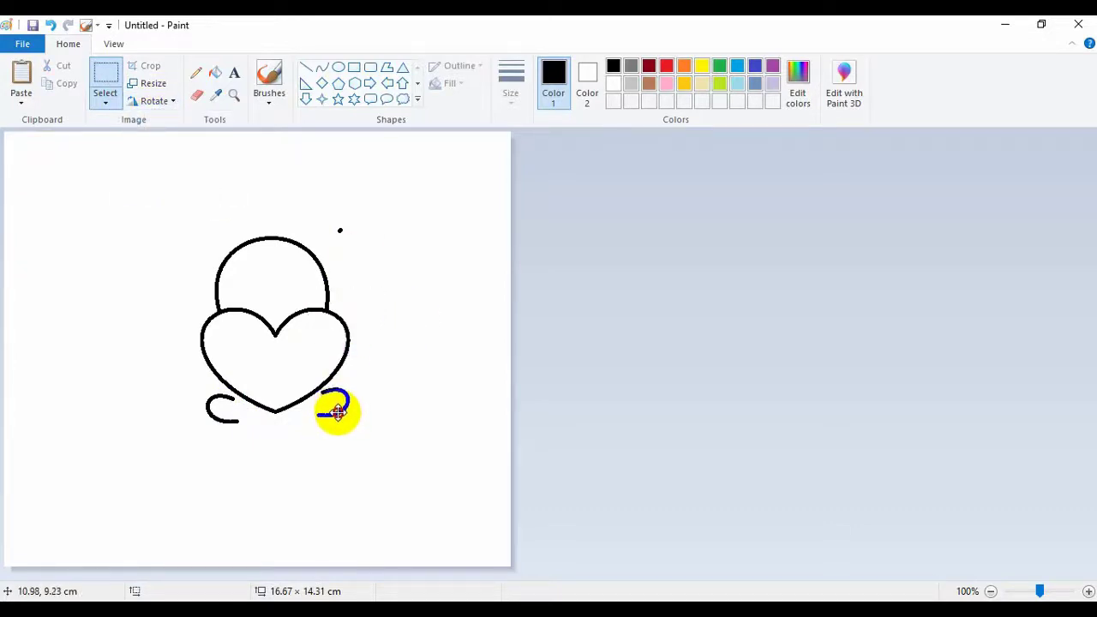
# Step: Delete the stray dot beside the top of the head
pyautogui.moveTo(291, 189); pyautogui.dragTo(380, 237)
pyautogui.press('Delete')
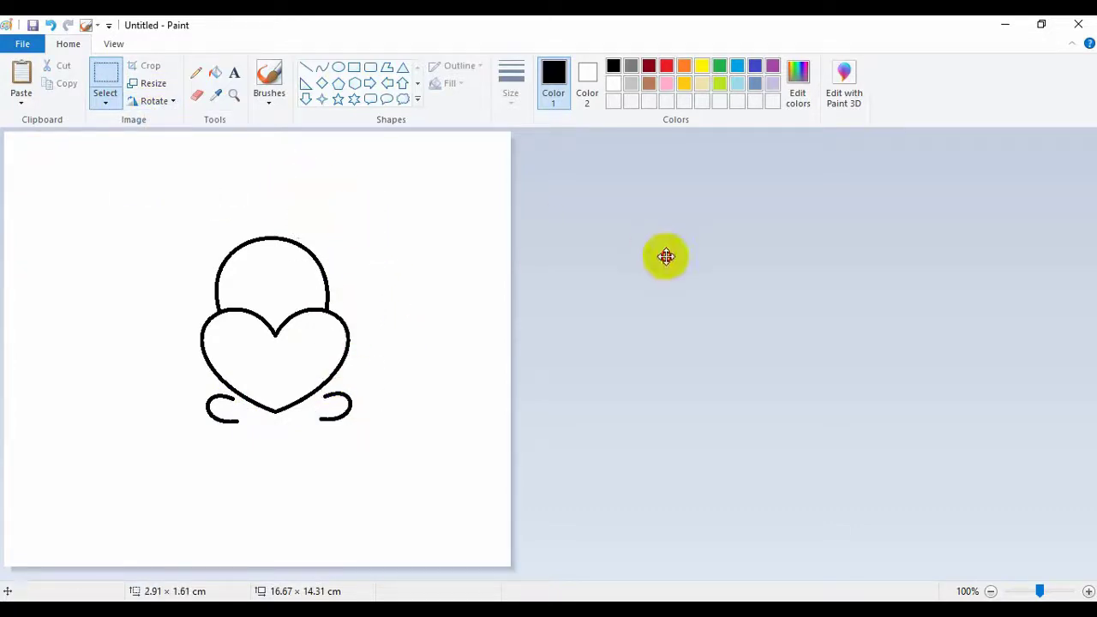
# Step: Close both foot outlines with curves and connect each foot to the heart with short curved leg lines
pyautogui.click(322, 67)
pyautogui.moveTo(231, 397); pyautogui.dragTo(238, 401)
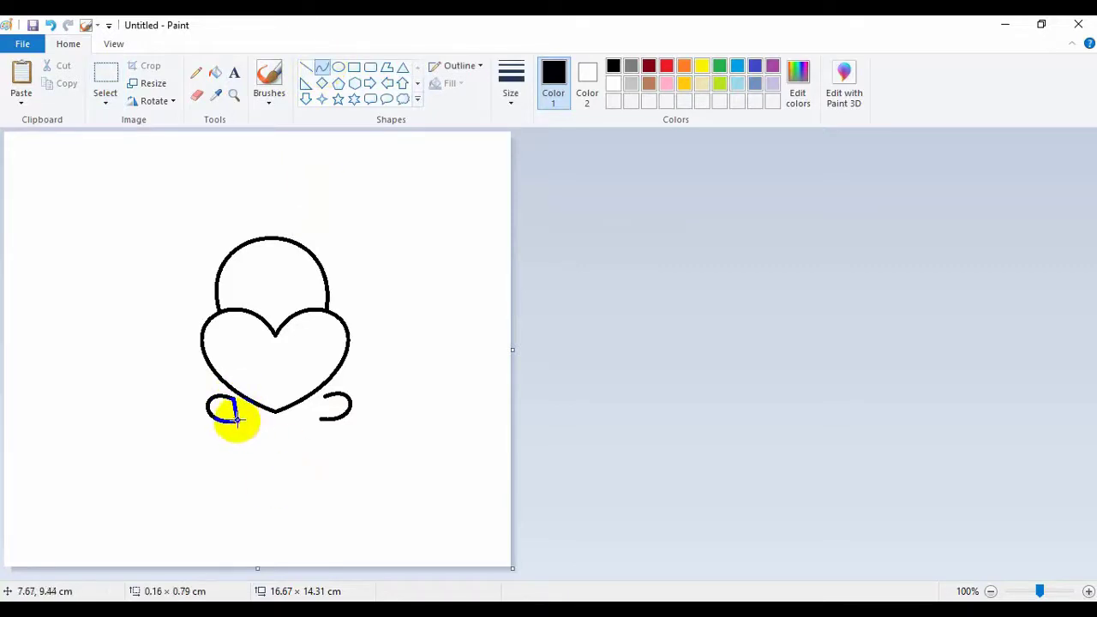
pyautogui.moveTo(307, 388)
pyautogui.mouseDown()
pyautogui.moveTo(328, 399)
pyautogui.moveTo(308, 415)
pyautogui.mouseUp()
pyautogui.click(404, 355)
pyautogui.click(404, 375)
pyautogui.moveTo(228, 393)
pyautogui.mouseDown()
pyautogui.moveTo(245, 417)
pyautogui.moveTo(318, 420)
pyautogui.mouseUp()
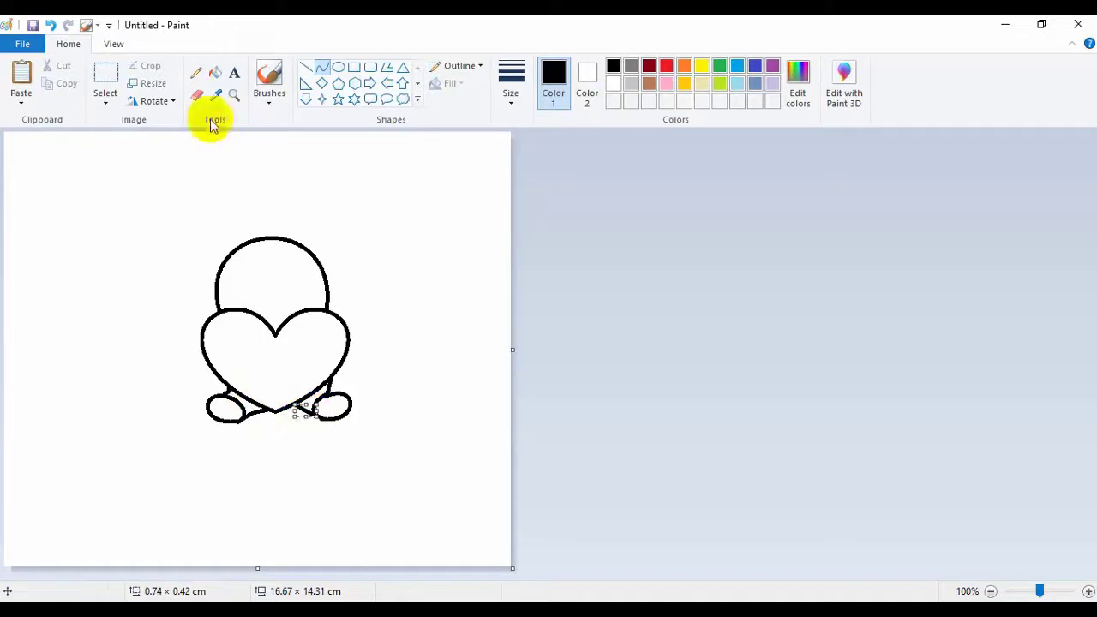
# Step: Erase the outer line of the leg on the right and redraw it as a curve from heart to foot
pyautogui.click(198, 97)
pyautogui.click(323, 67)
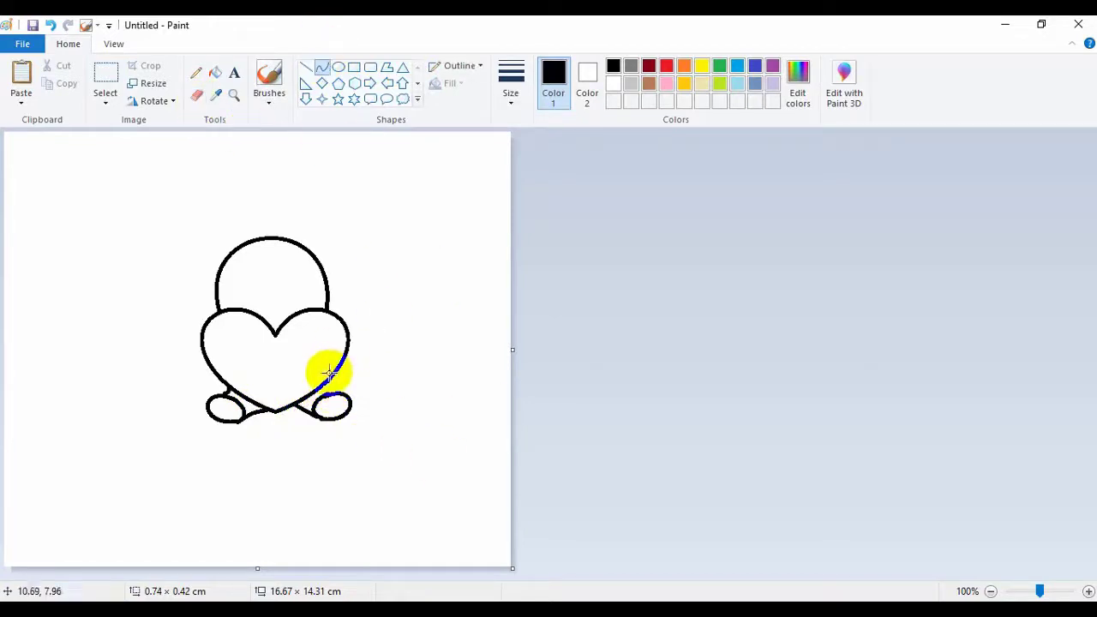
pyautogui.click(331, 389)
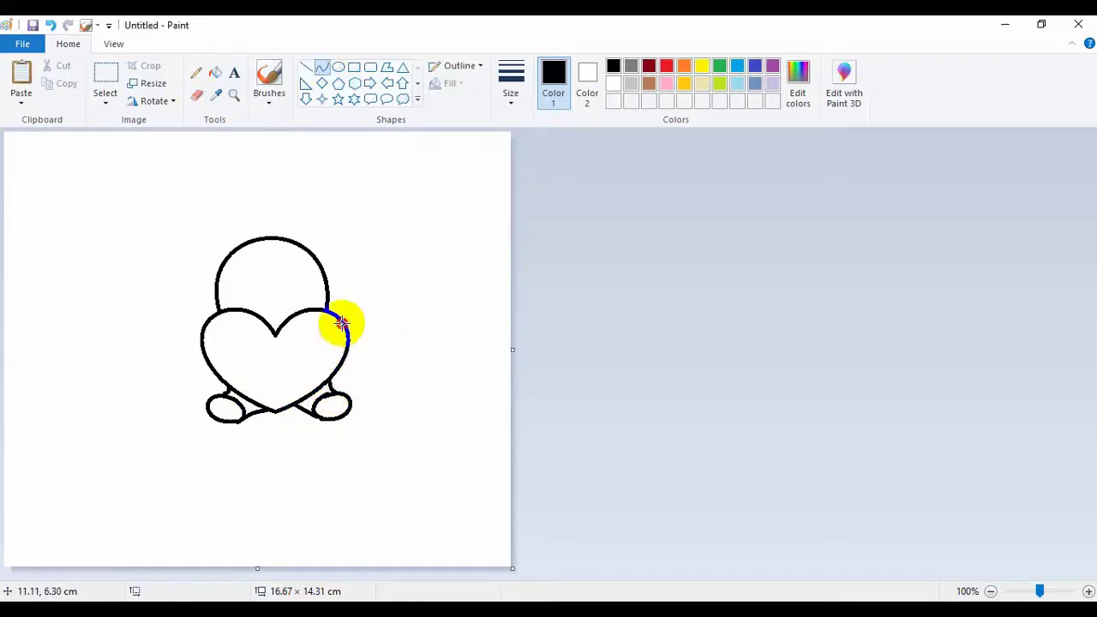
# Step: Draw a curved paw about 1 cm tall inside each side edge of the heart
pyautogui.moveTo(342, 320); pyautogui.dragTo(347, 350)
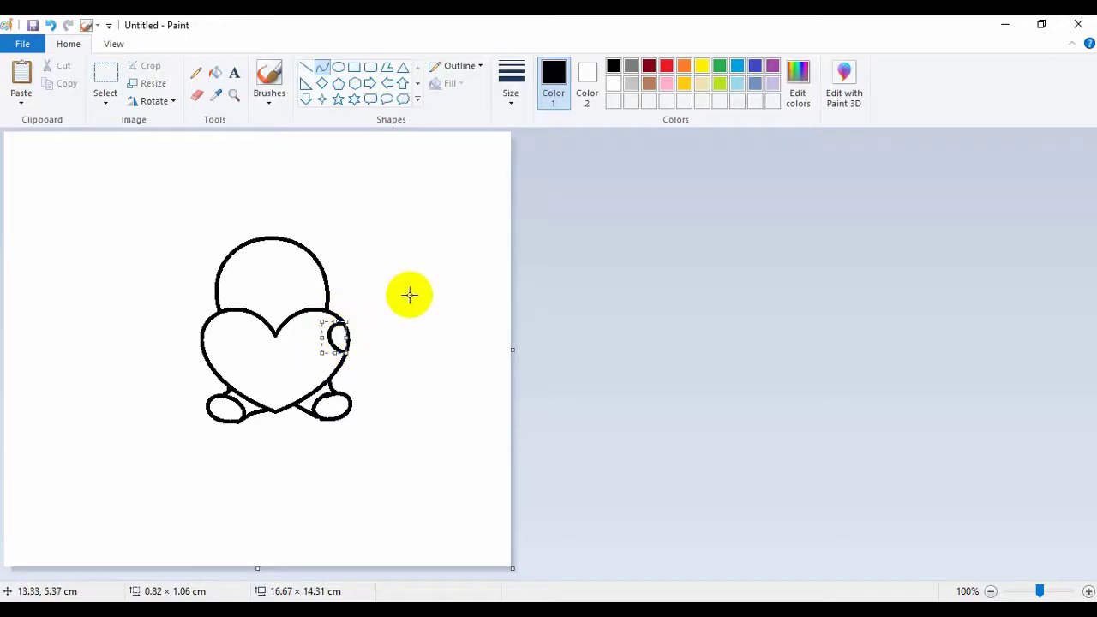
pyautogui.click(410, 296)
pyautogui.moveTo(204, 335); pyautogui.dragTo(207, 361)
pyautogui.moveTo(210, 341); pyautogui.dragTo(211, 338)
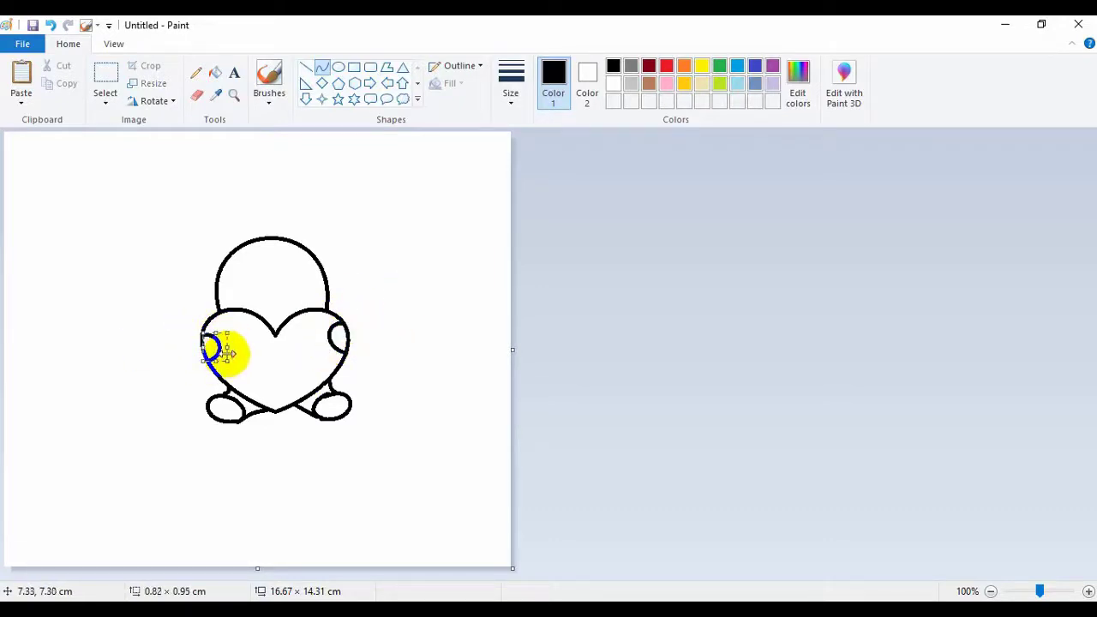
pyautogui.click(372, 305)
# Step: Draw a rounded ear with the Curve tool on the upper right of the head
pyautogui.moveTo(307, 248); pyautogui.dragTo(323, 269)
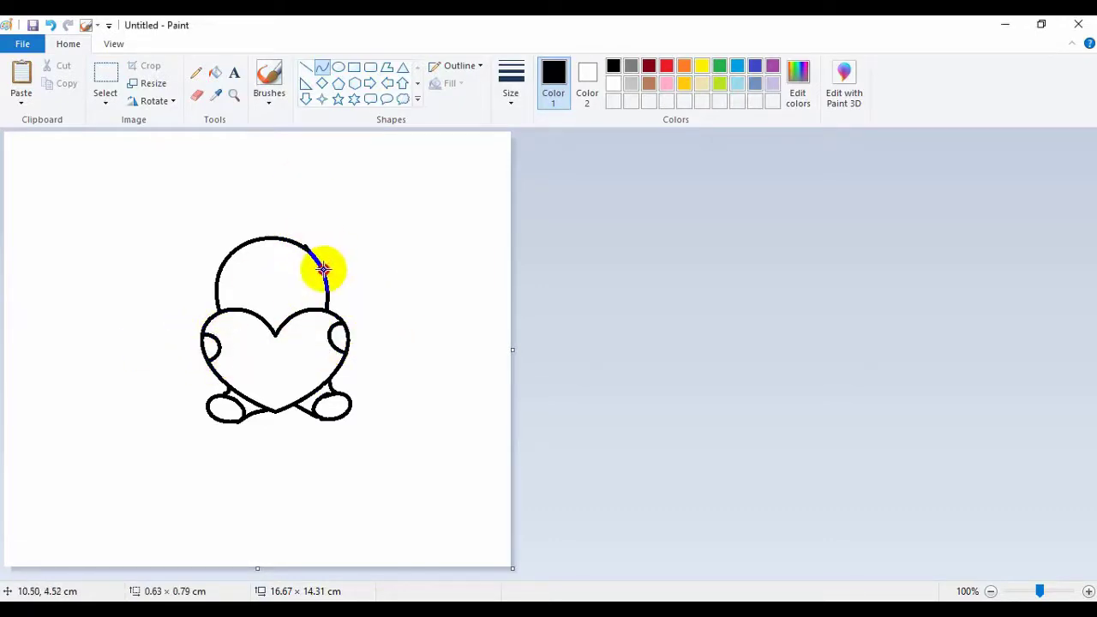
pyautogui.click(312, 221)
pyautogui.click(360, 249)
pyautogui.click(377, 252)
# Step: Draw a matching rounded ear with the Curve tool on the upper left of the head
pyautogui.moveTo(226, 246); pyautogui.dragTo(174, 273)
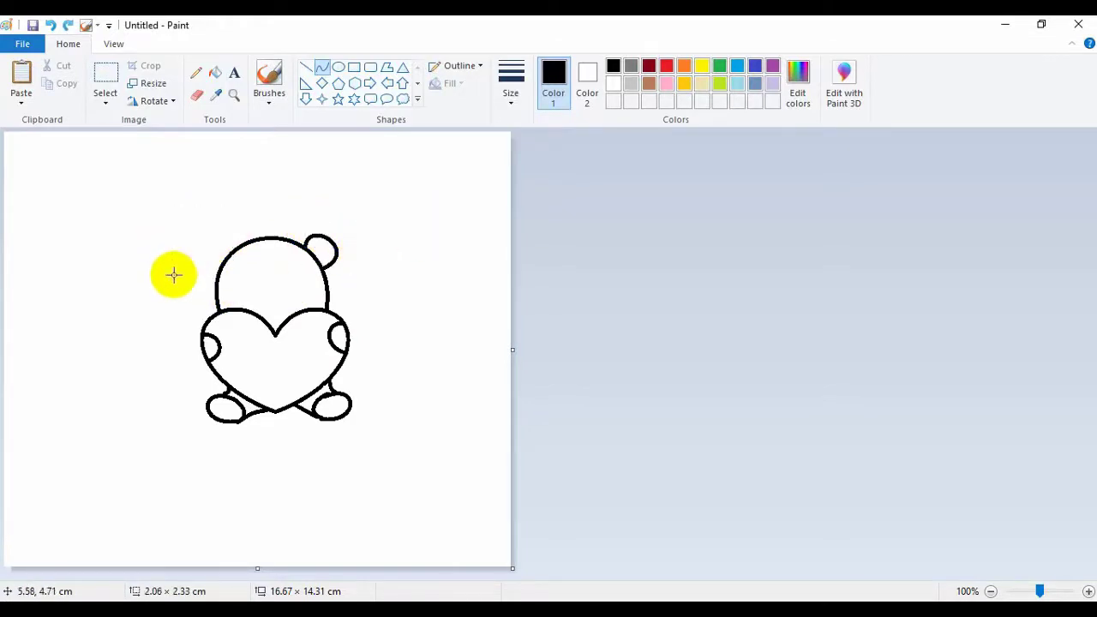
pyautogui.moveTo(236, 249); pyautogui.dragTo(220, 271)
pyautogui.click(220, 227)
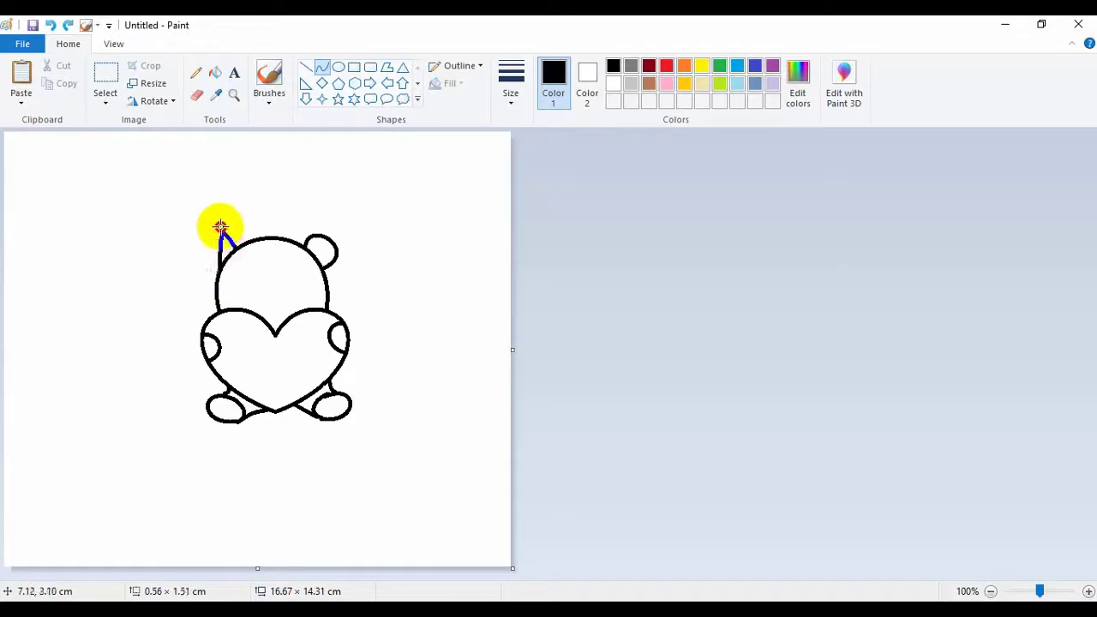
pyautogui.moveTo(221, 227); pyautogui.dragTo(197, 249)
# Step: Draw a smaller inner-ear curve inside each of the bear's ears
pyautogui.moveTo(306, 246); pyautogui.dragTo(330, 254)
pyautogui.moveTo(220, 260); pyautogui.dragTo(202, 241)
pyautogui.hotkey('ctrl', 'z')
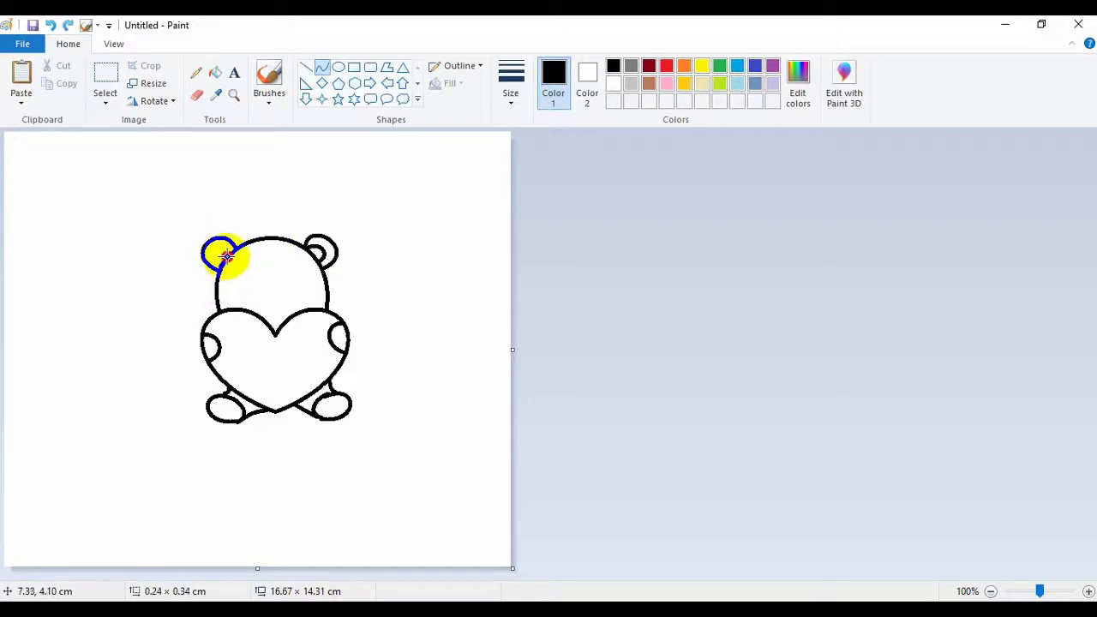
pyautogui.click(223, 245)
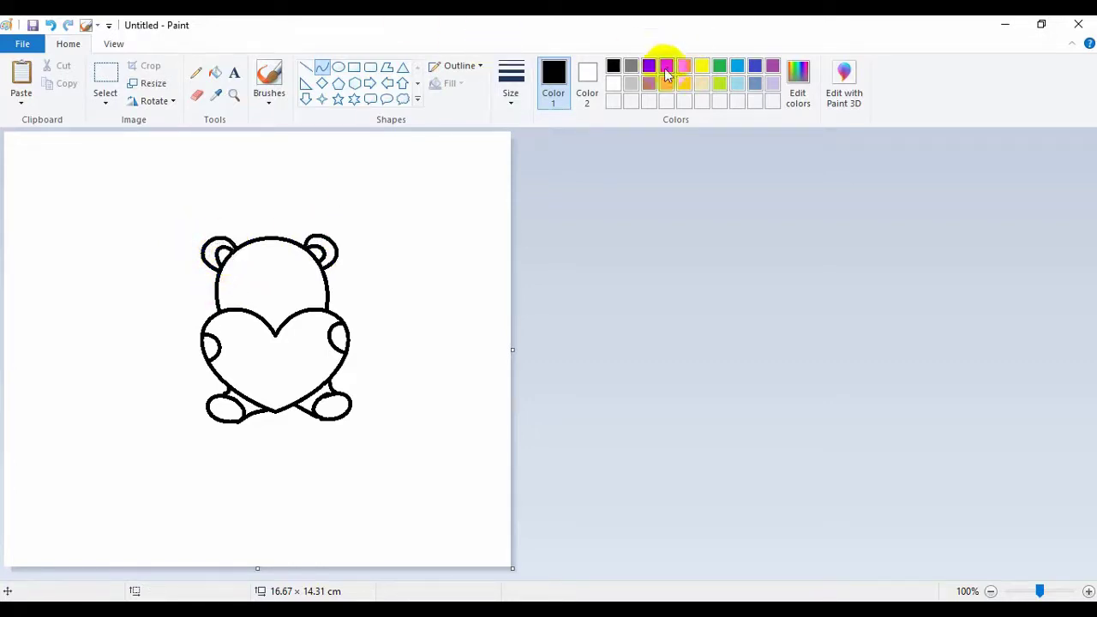
# Step: Fill the inner ears, both feet and both paws with dark red
pyautogui.click(649, 66)
pyautogui.click(215, 73)
pyautogui.click(221, 251)
pyautogui.click(318, 251)
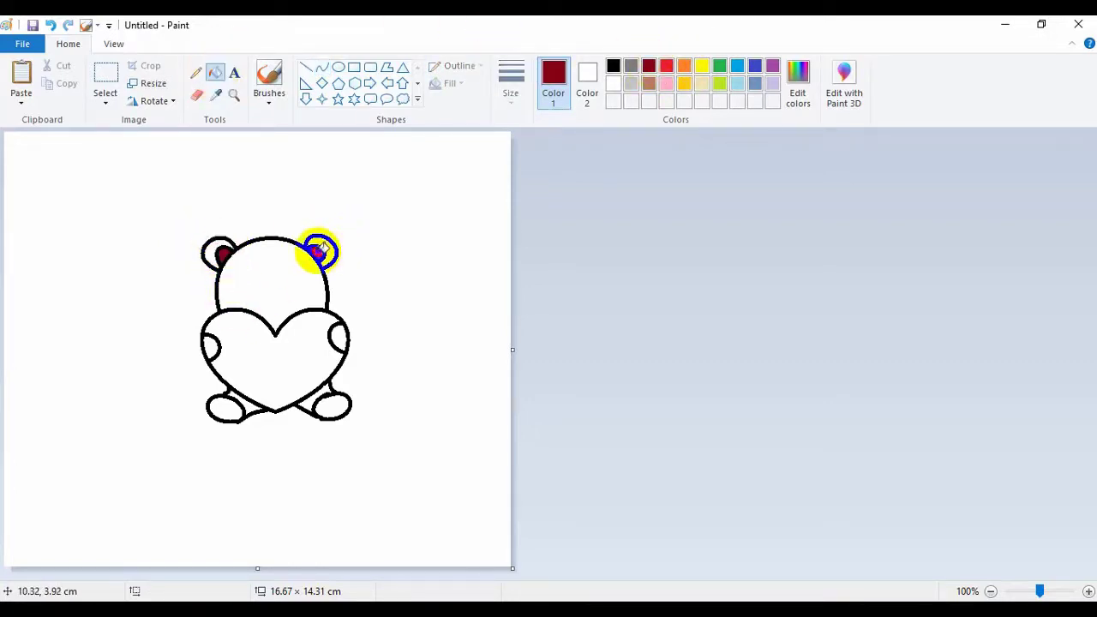
pyautogui.click(225, 407)
pyautogui.click(328, 400)
pyautogui.click(340, 336)
pyautogui.click(210, 345)
# Step: Fill the bear's head, outer ears and legs with brown
pyautogui.click(649, 83)
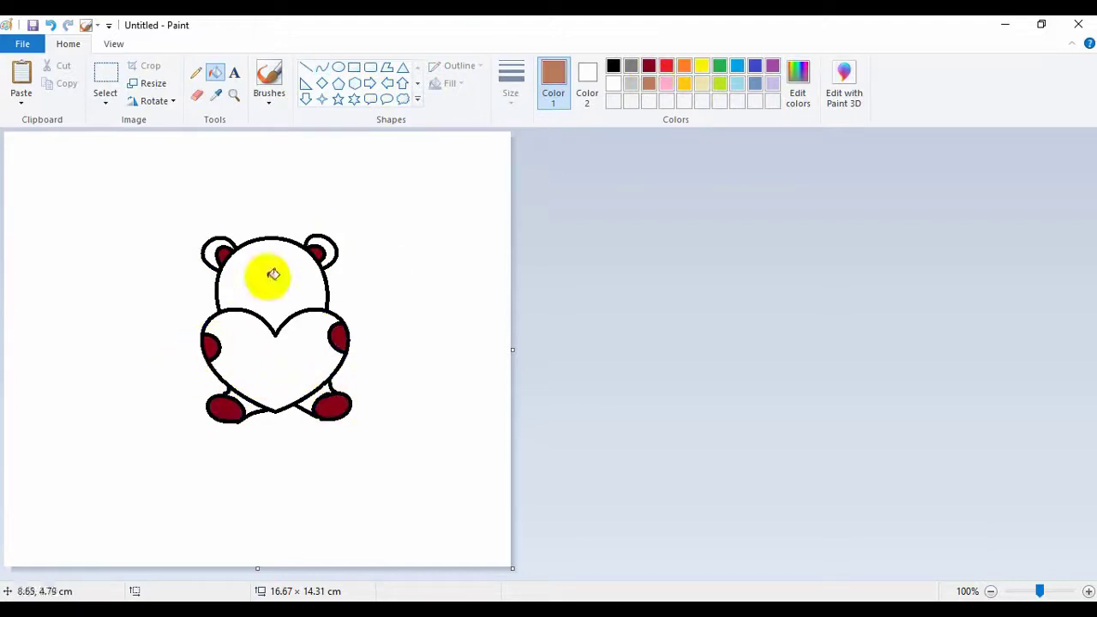
pyautogui.click(310, 262)
pyautogui.click(309, 401)
pyautogui.click(244, 405)
pyautogui.click(243, 247)
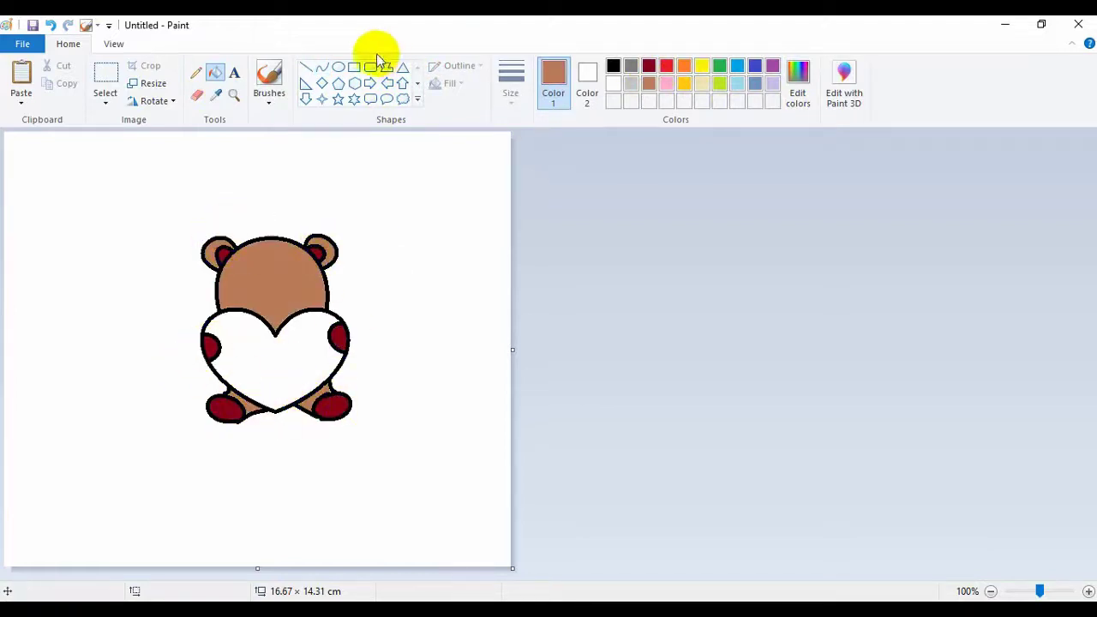
# Step: Draw an oval with solid black fill and black outline in the blank area to the upper right of the bear
pyautogui.click(449, 84)
pyautogui.click(479, 122)
pyautogui.click(612, 68)
pyautogui.click(590, 89)
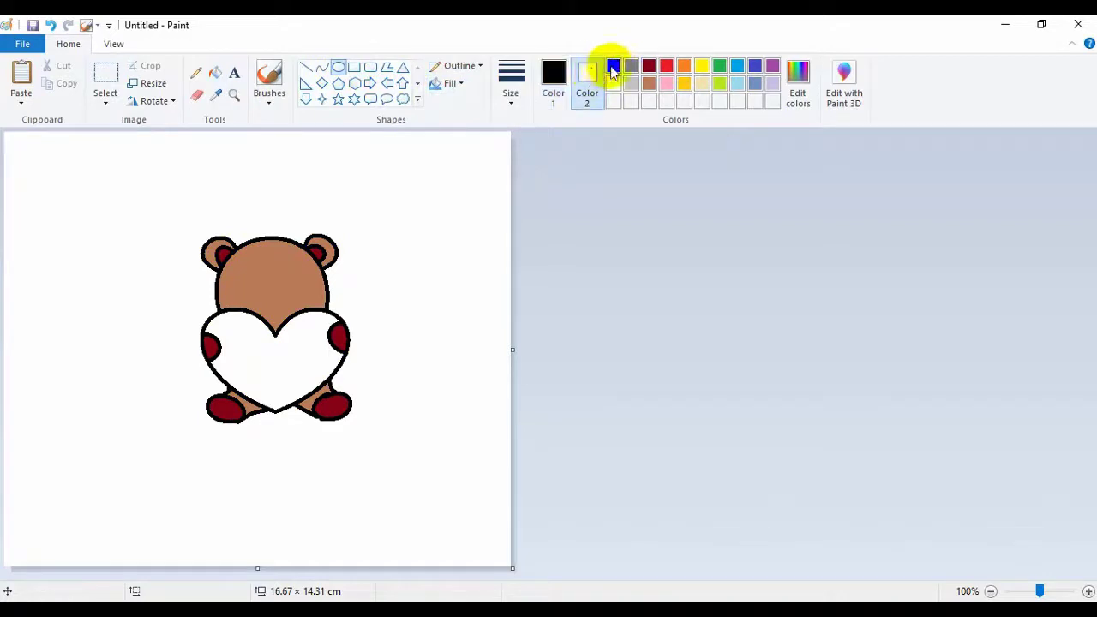
pyautogui.moveTo(404, 184); pyautogui.dragTo(431, 216)
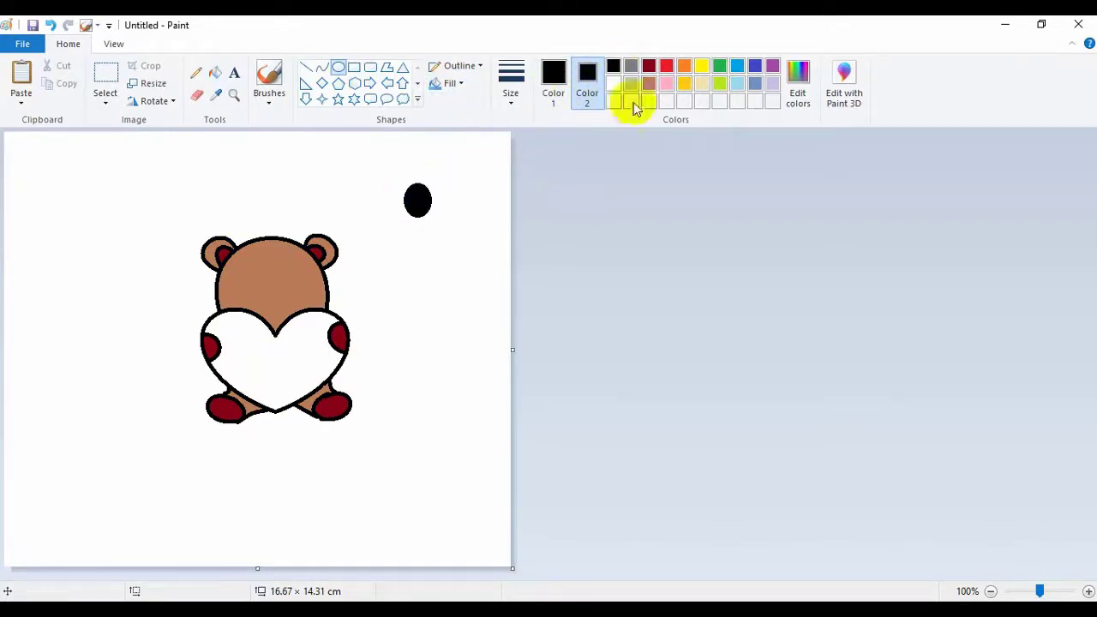
# Step: Try adding a white oval highlight to the black oval and moving it onto the bear's face as an eye
pyautogui.click(555, 73)
pyautogui.click(408, 199)
pyautogui.click(470, 204)
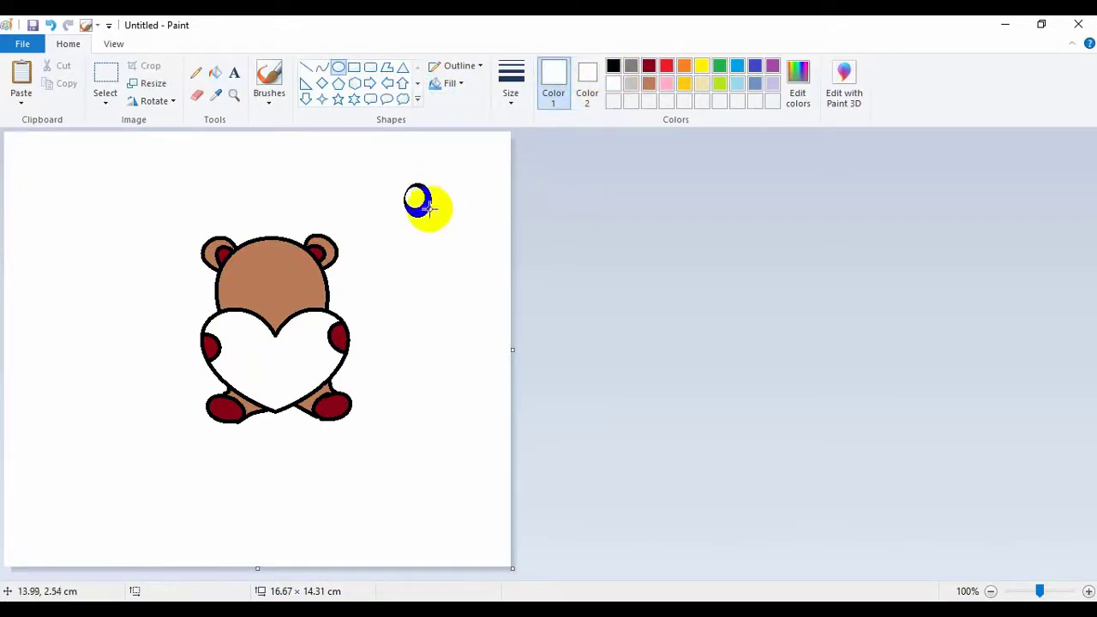
pyautogui.click(105, 86)
pyautogui.moveTo(368, 166)
pyautogui.mouseDown()
pyautogui.moveTo(468, 191)
pyautogui.moveTo(486, 235)
pyautogui.mouseUp()
pyautogui.moveTo(431, 206); pyautogui.dragTo(295, 288)
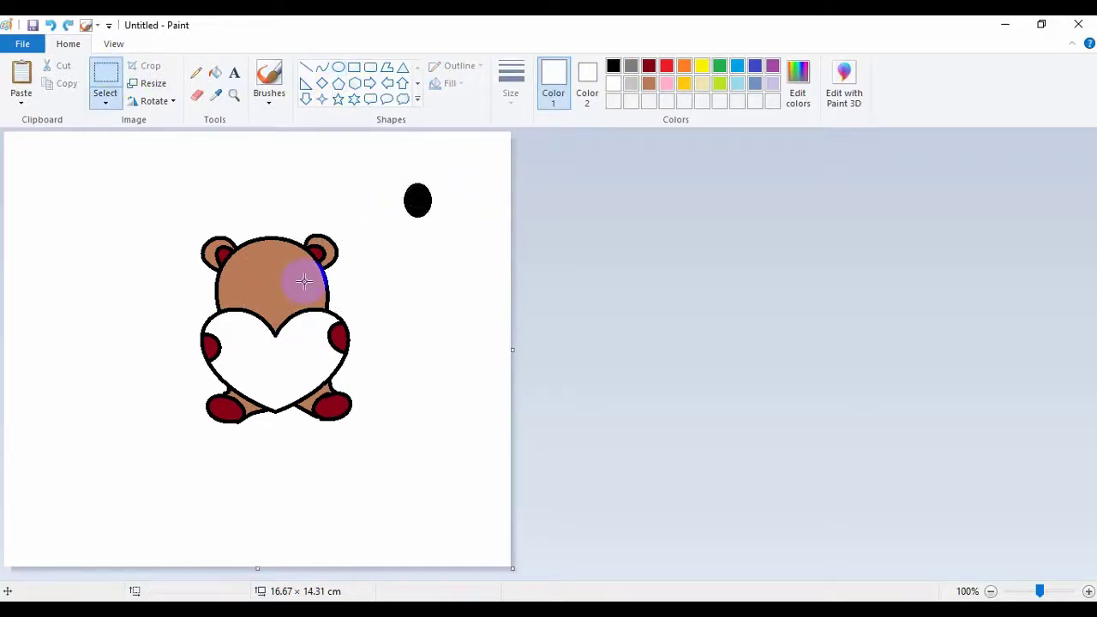
# Step: Draw two solid black ovals, about 0.85 × 0.98 cm, side by side on the bear's face as eyes
pyautogui.click(597, 76)
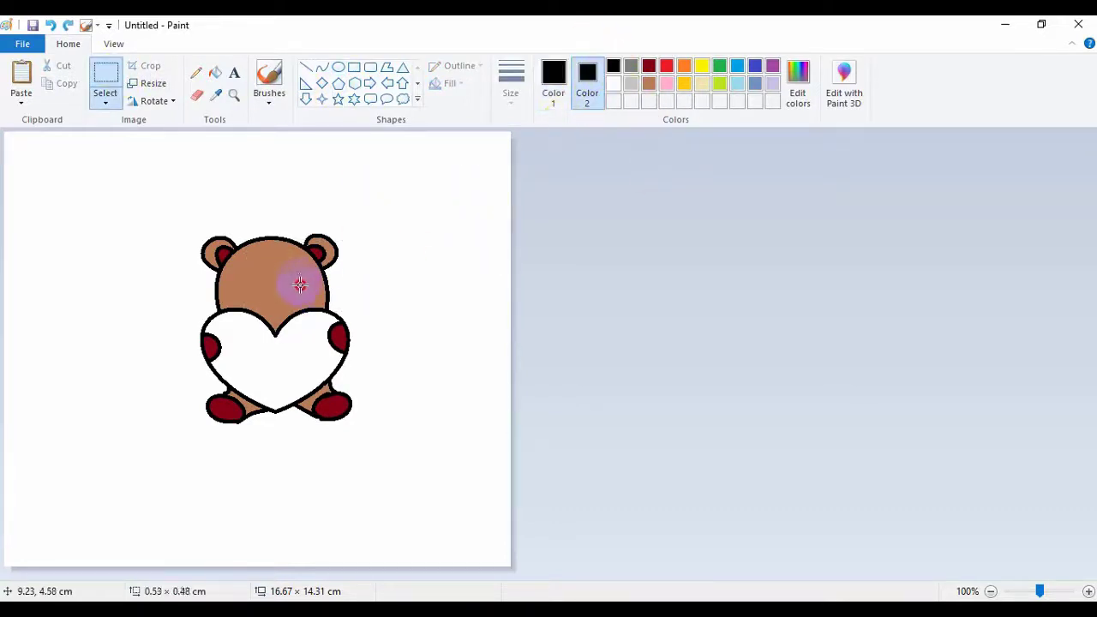
pyautogui.click(338, 67)
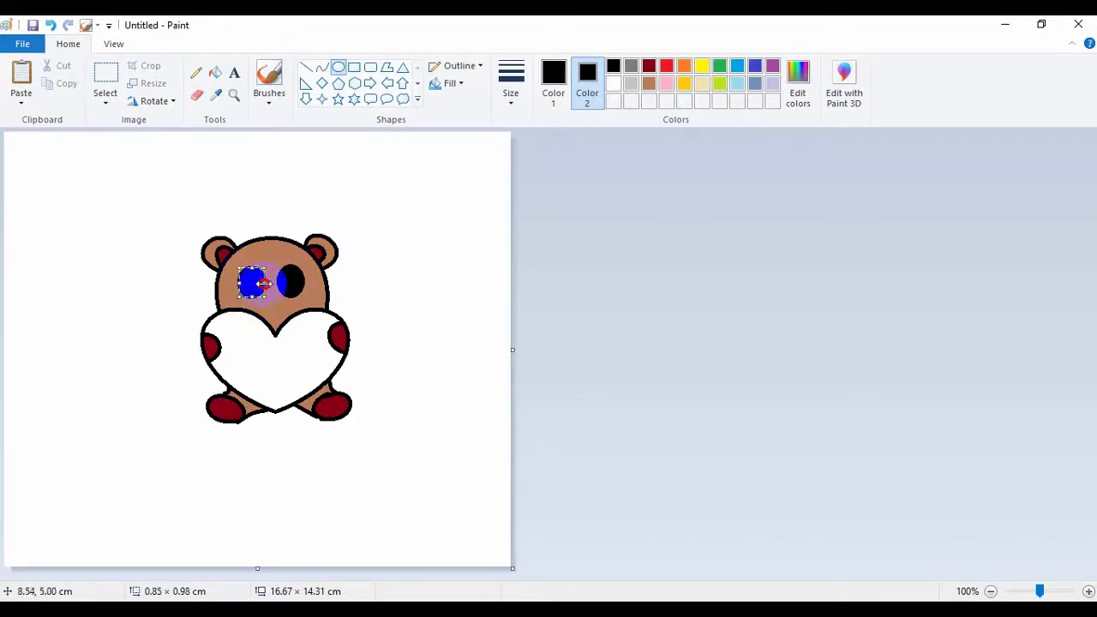
# Step: Add one large and one small solid white oval highlight to each of the bear's eyes
pyautogui.click(611, 85)
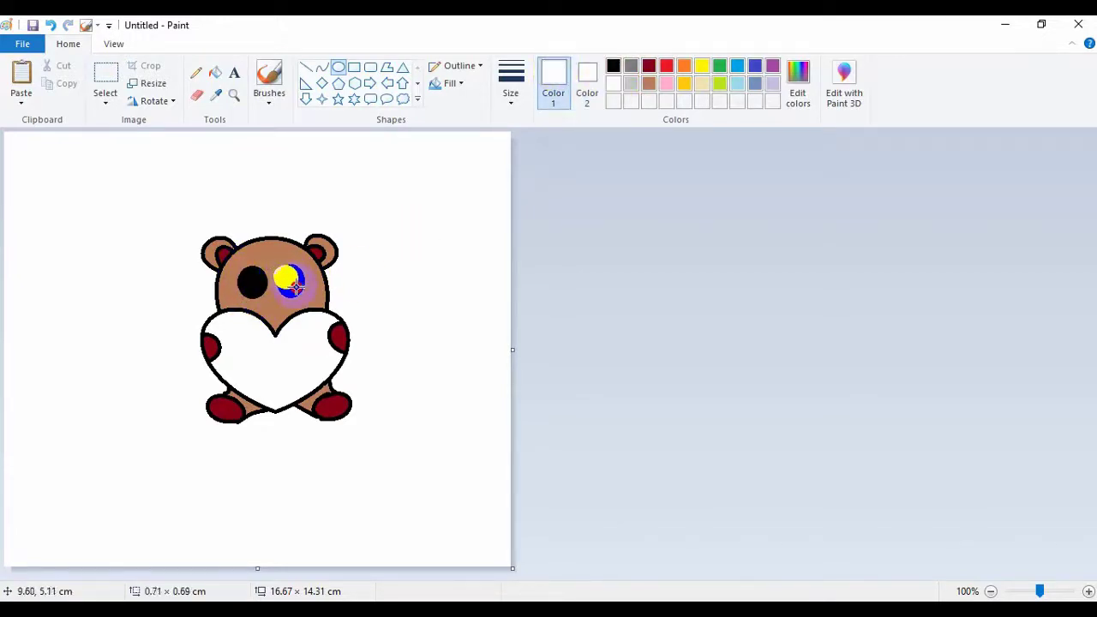
pyautogui.moveTo(288, 276); pyautogui.dragTo(296, 285)
pyautogui.moveTo(341, 288); pyautogui.dragTo(342, 290)
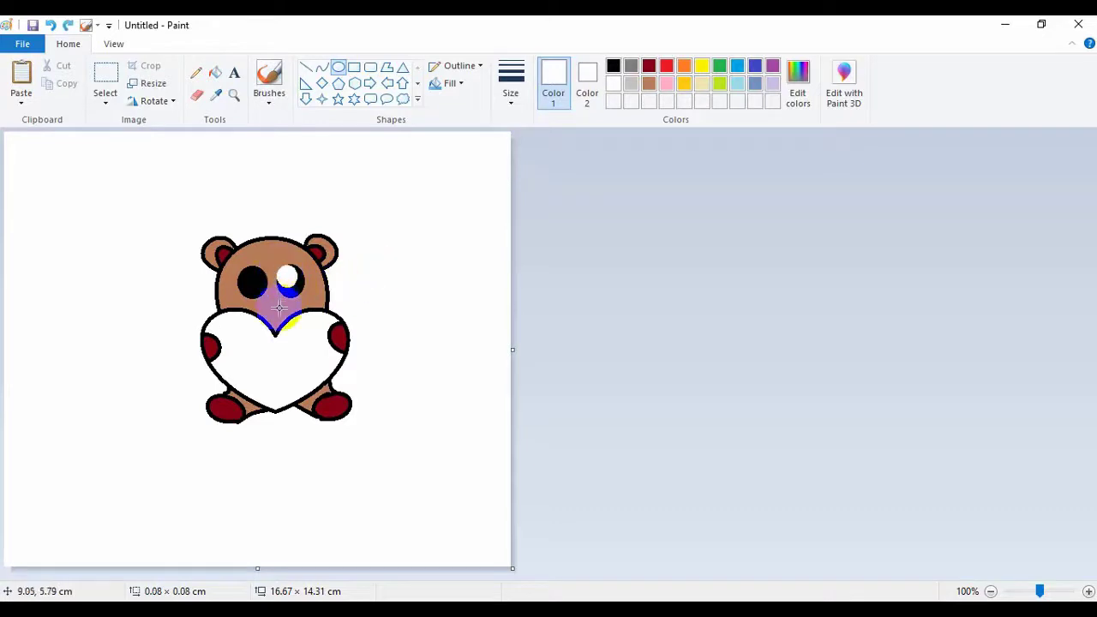
pyautogui.click(220, 257)
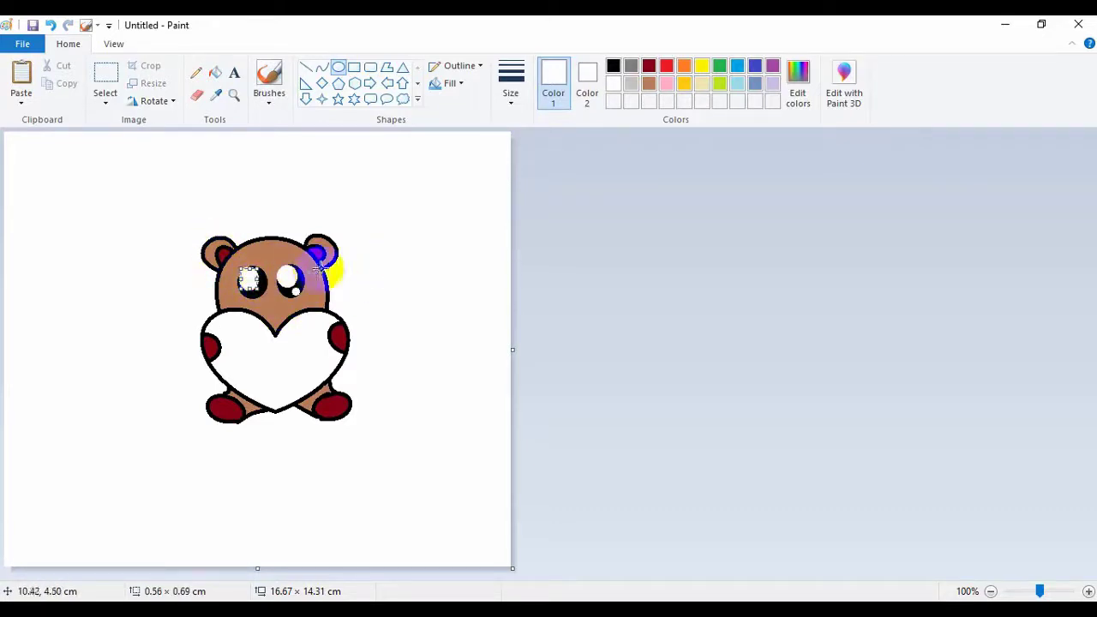
pyautogui.click(251, 293)
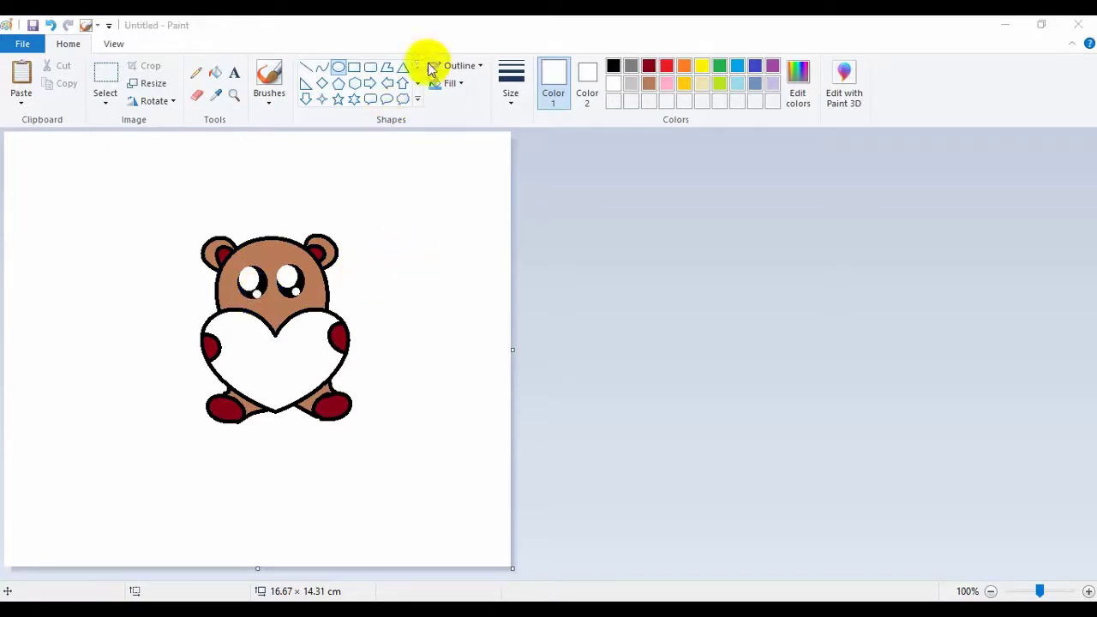
# Step: Draw a black-outlined oval muzzle about 1.06 cm wide between and below the eyes, with a solid white fill
pyautogui.click(447, 84)
pyautogui.click(470, 105)
pyautogui.click(613, 66)
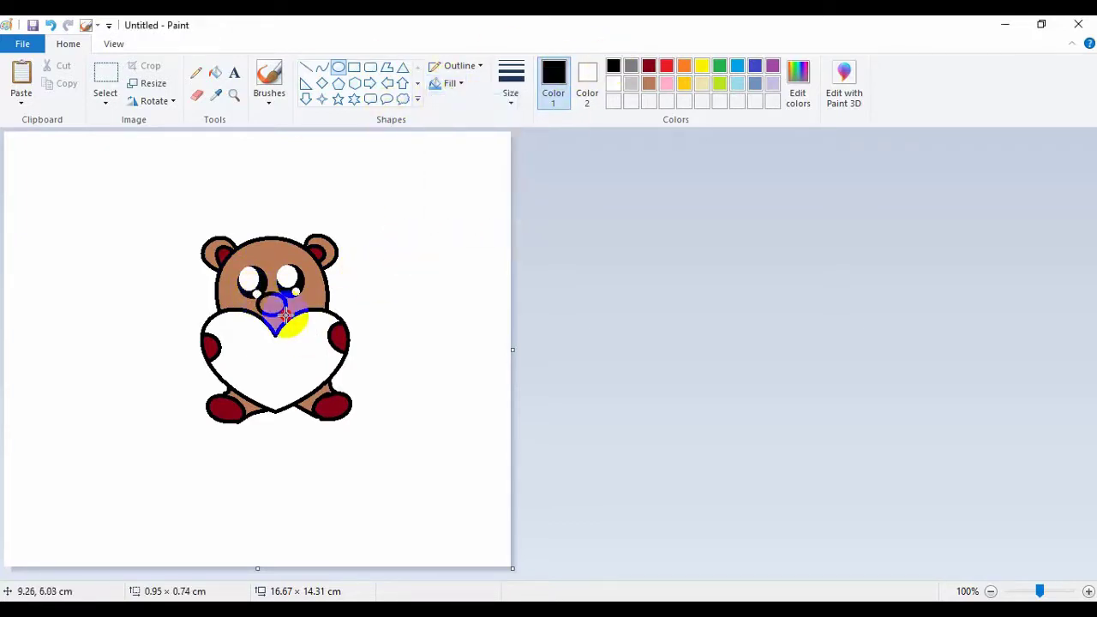
pyautogui.moveTo(285, 315); pyautogui.dragTo(272, 287)
pyautogui.click(446, 84)
pyautogui.click(468, 123)
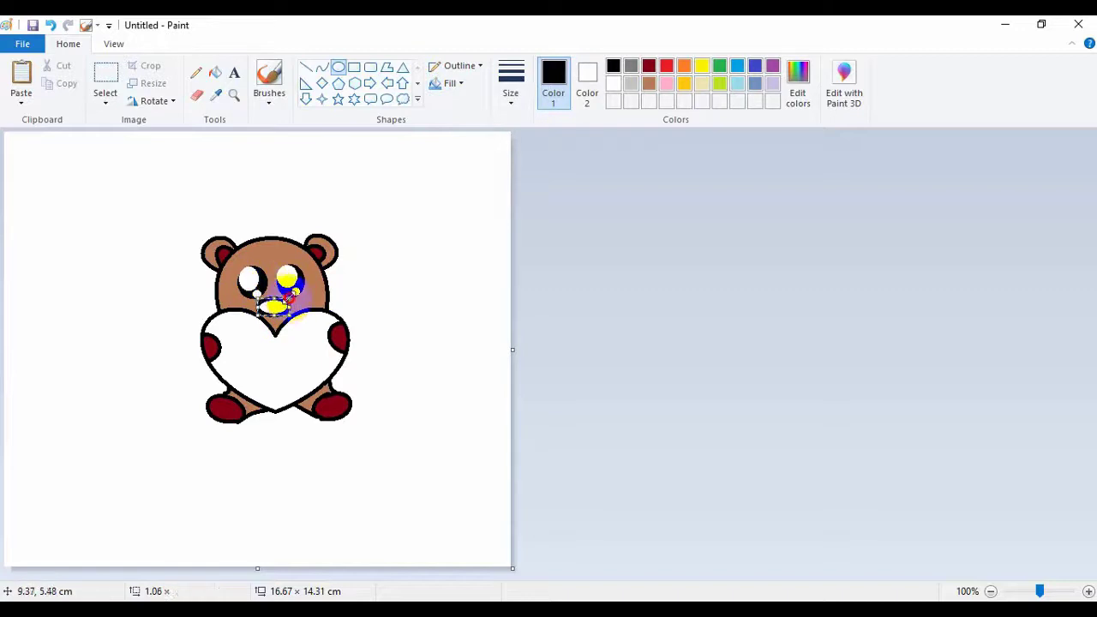
# Step: Draw a thick black triangular nose and a mouth line below it inside the white muzzle with the Curve tool
pyautogui.click(113, 44)
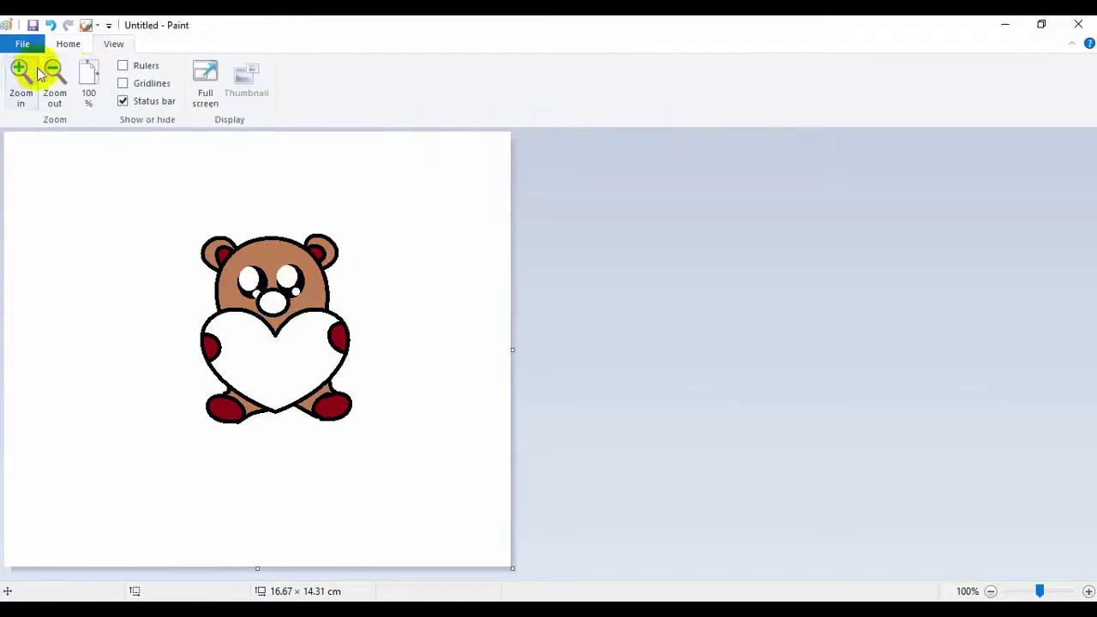
pyautogui.click(22, 74)
pyautogui.click(21, 74)
pyautogui.hscroll(3, 1024, 338)
pyautogui.scroll(-4, 1088, 262)
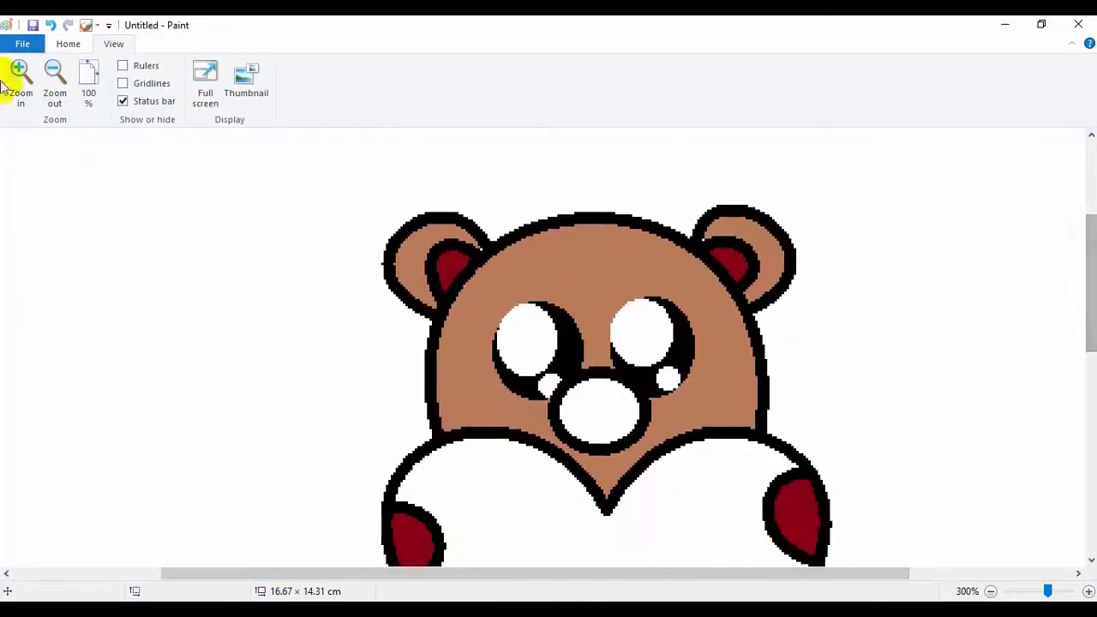
pyautogui.click(21, 74)
pyautogui.hscroll(3, 733, 479)
pyautogui.click(68, 43)
pyautogui.click(322, 67)
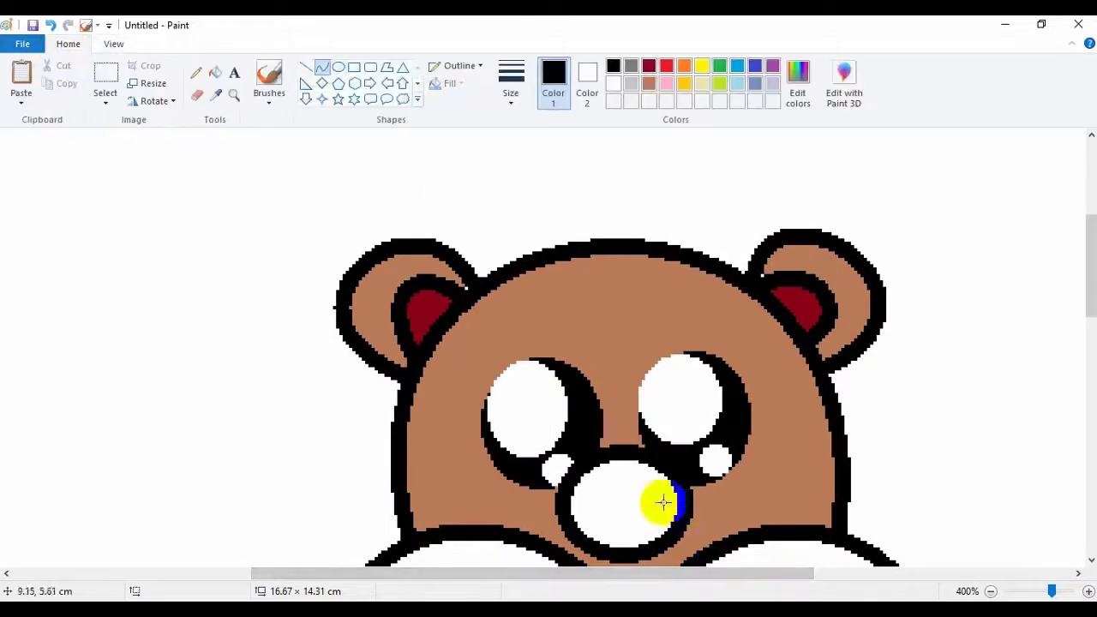
pyautogui.moveTo(598, 473)
pyautogui.mouseDown()
pyautogui.moveTo(617, 495)
pyautogui.moveTo(643, 484)
pyautogui.moveTo(627, 502)
pyautogui.moveTo(650, 468)
pyautogui.moveTo(619, 520)
pyautogui.moveTo(587, 520)
pyautogui.moveTo(621, 510)
pyautogui.moveTo(638, 525)
pyautogui.moveTo(671, 517)
pyautogui.moveTo(660, 514)
pyautogui.mouseUp()
pyautogui.click(613, 485)
pyautogui.doubleClick(633, 489)
pyautogui.doubleClick(626, 473)
pyautogui.click(739, 488)
# Step: Erase the straight lower side outlines of the bear's head and replace them with outward-bulging black cheek curves
pyautogui.click(196, 95)
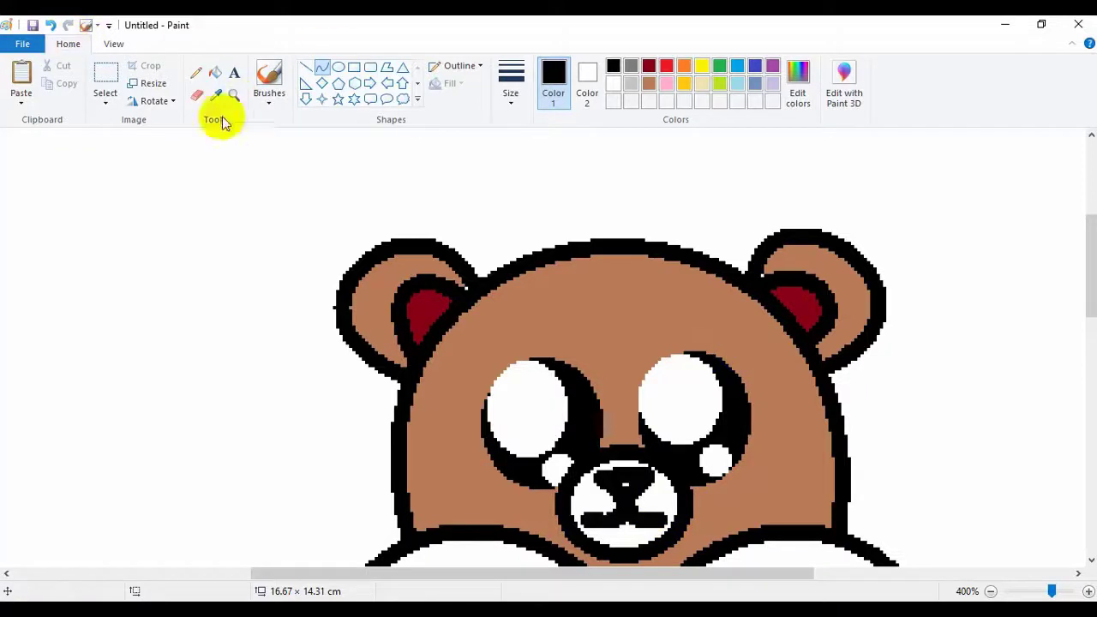
pyautogui.moveTo(393, 386)
pyautogui.mouseDown()
pyautogui.moveTo(405, 475)
pyautogui.moveTo(388, 485)
pyautogui.moveTo(394, 521)
pyautogui.mouseUp()
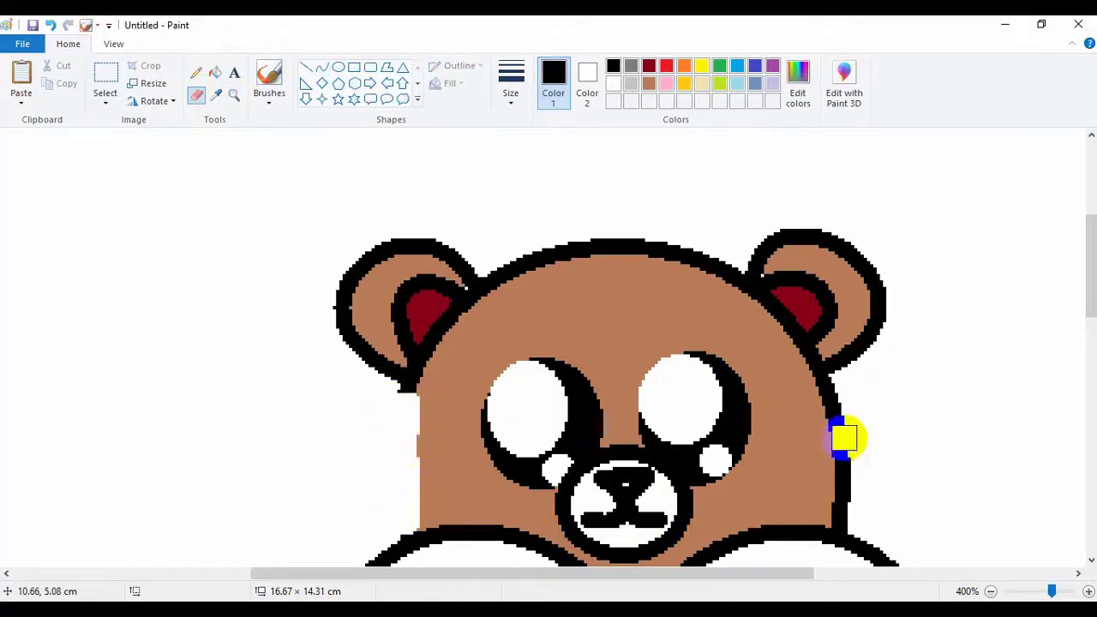
pyautogui.moveTo(843, 436)
pyautogui.mouseDown()
pyautogui.moveTo(845, 506)
pyautogui.moveTo(835, 467)
pyautogui.mouseUp()
pyautogui.click(322, 69)
pyautogui.moveTo(408, 377)
pyautogui.mouseDown()
pyautogui.moveTo(389, 480)
pyautogui.moveTo(435, 525)
pyautogui.moveTo(369, 515)
pyautogui.moveTo(382, 497)
pyautogui.mouseUp()
pyautogui.click(382, 497)
pyautogui.moveTo(820, 364)
pyautogui.mouseDown()
pyautogui.moveTo(803, 526)
pyautogui.moveTo(854, 487)
pyautogui.mouseUp()
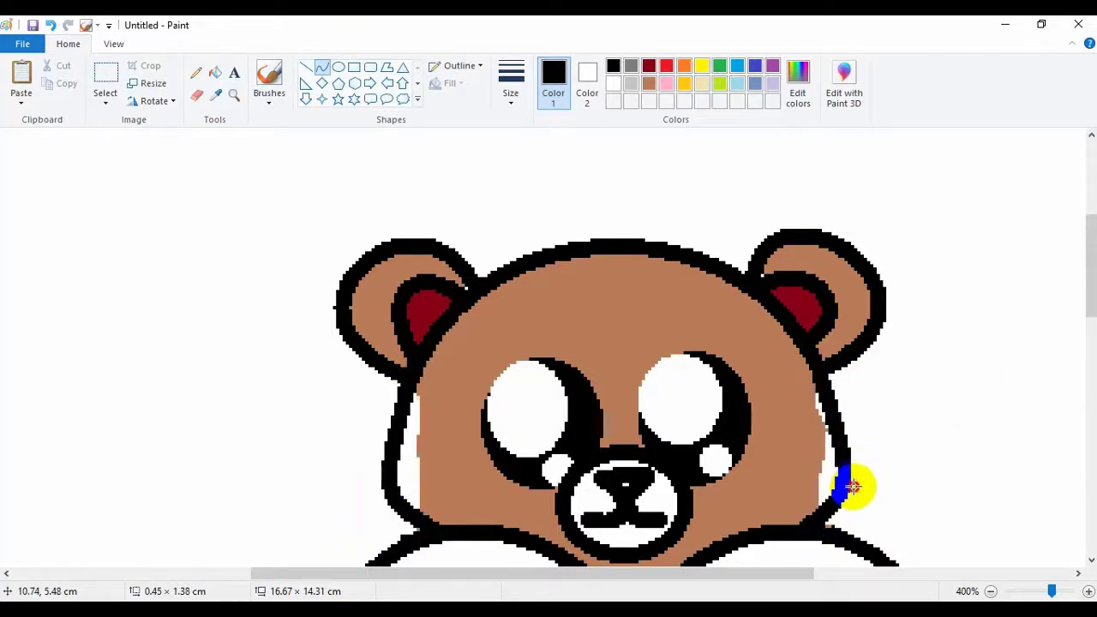
# Step: Fill the white gaps inside both new cheek outlines with the brown of the face
pyautogui.click(649, 83)
pyautogui.click(215, 73)
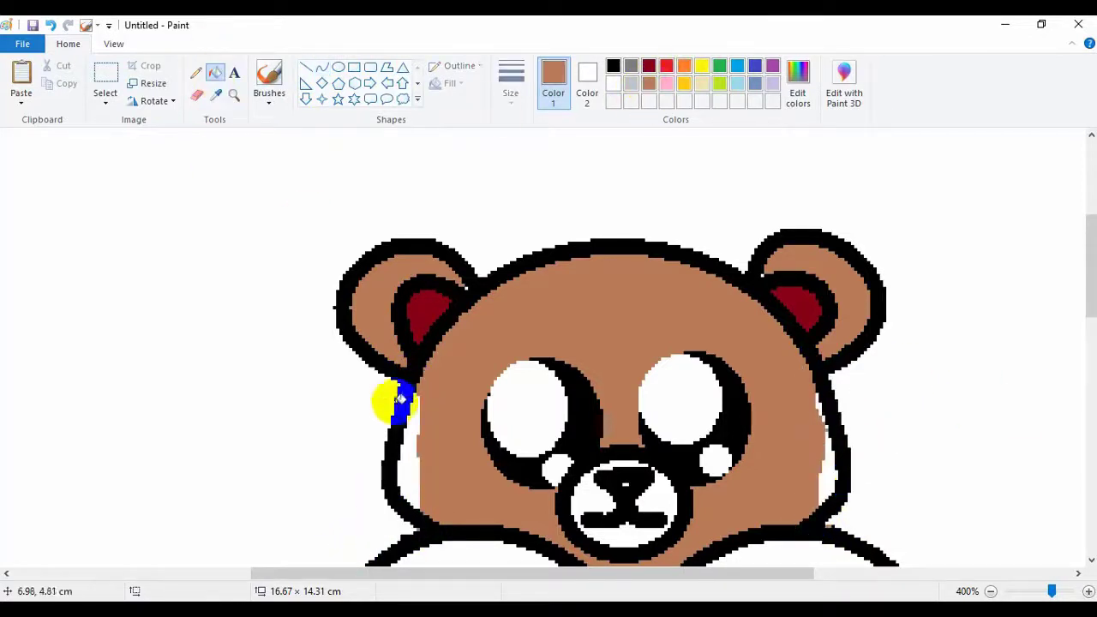
pyautogui.click(413, 425)
pyautogui.click(835, 484)
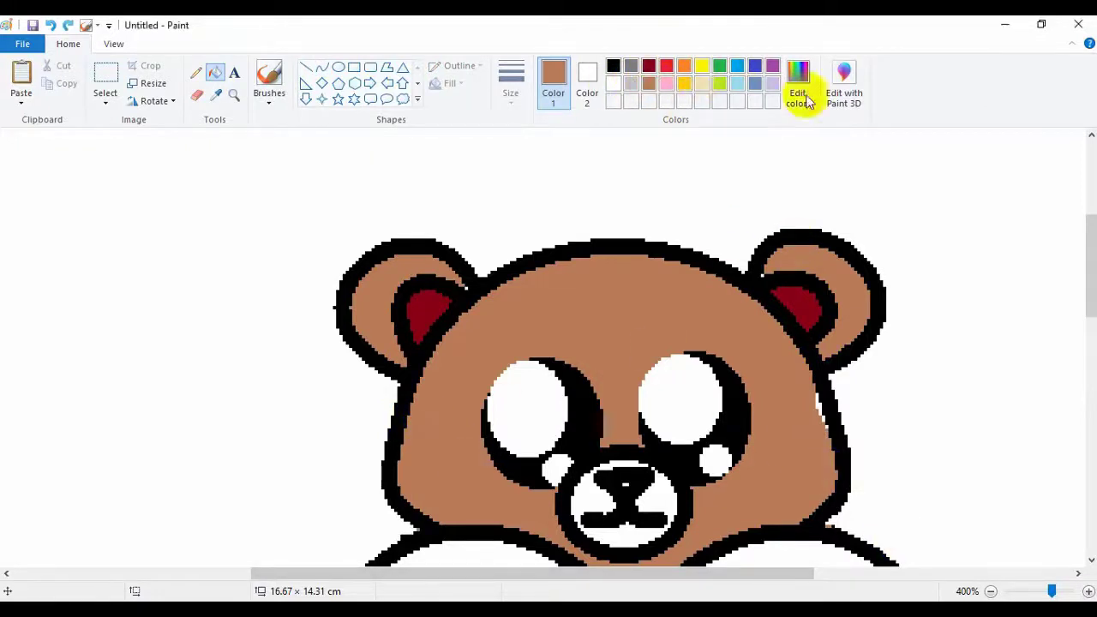
# Step: Define a custom light tan colour and fill the bear's muzzle with it
pyautogui.click(799, 82)
pyautogui.click(718, 254)
pyautogui.click(416, 424)
pyautogui.click(652, 496)
# Step: Paint one large light tan pad and three small toe pads on the dark red left foot with the brush
pyautogui.moveTo(1090, 274); pyautogui.dragTo(1089, 407)
pyautogui.click(271, 75)
pyautogui.click(514, 101)
pyautogui.click(533, 228)
pyautogui.click(443, 329)
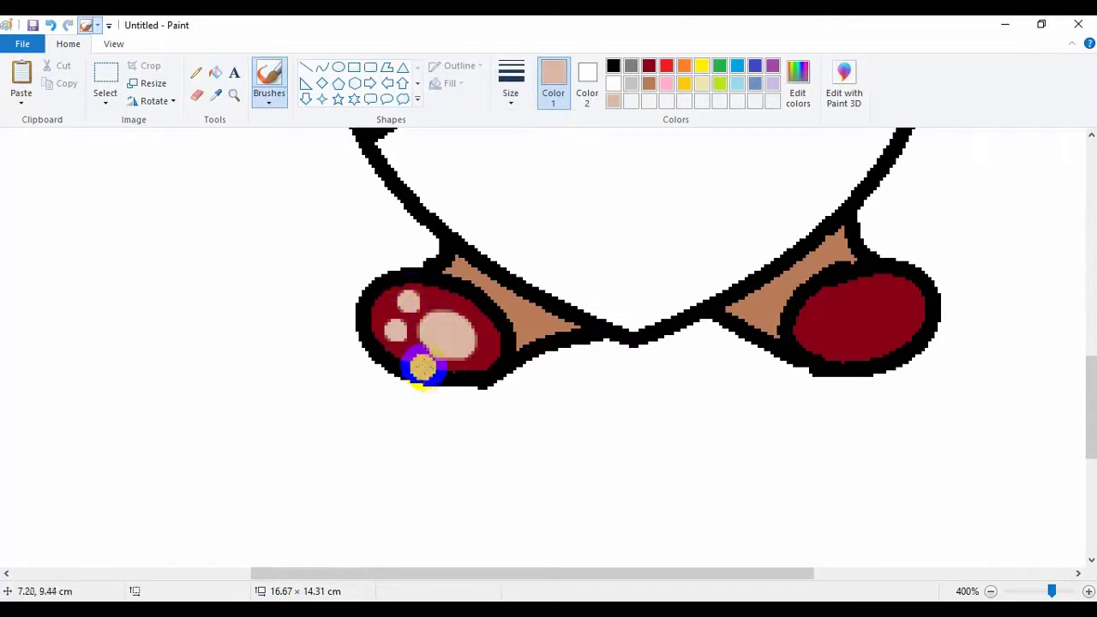
pyautogui.click(511, 86)
pyautogui.click(526, 160)
# Step: Paint one large light tan pad and three small toe pads on the dark red right foot with the brush
pyautogui.click(516, 107)
pyautogui.click(558, 213)
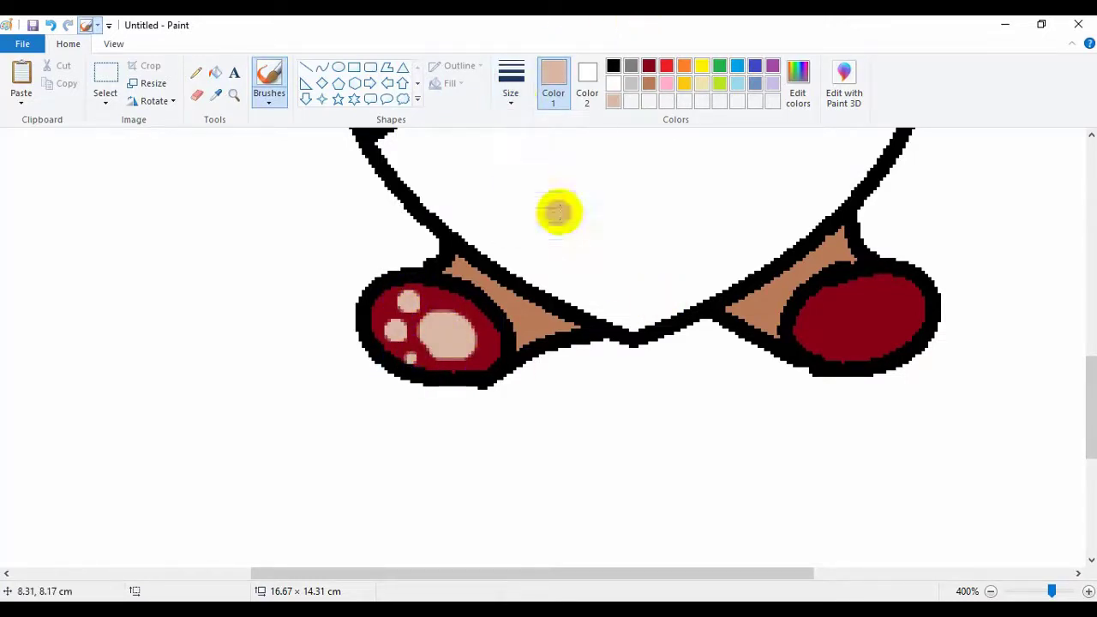
pyautogui.click(831, 314)
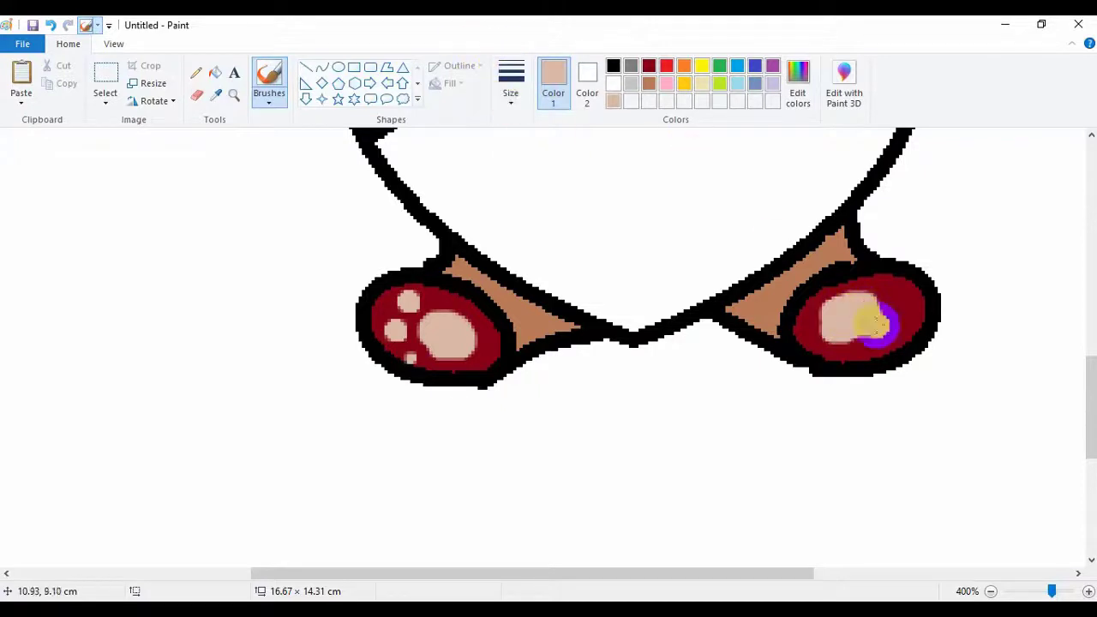
pyautogui.click(892, 288)
pyautogui.click(906, 317)
pyautogui.click(511, 86)
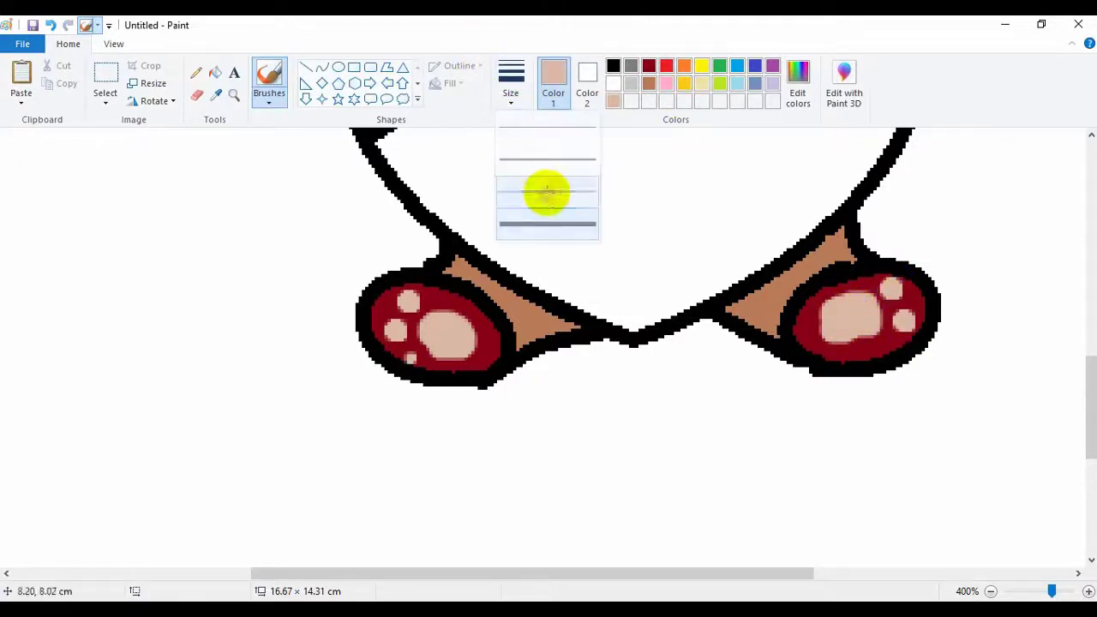
pyautogui.click(546, 191)
pyautogui.click(891, 344)
# Step: Brush two short black finger lines onto each of the dark red paws holding the heart
pyautogui.click(114, 43)
pyautogui.click(49, 73)
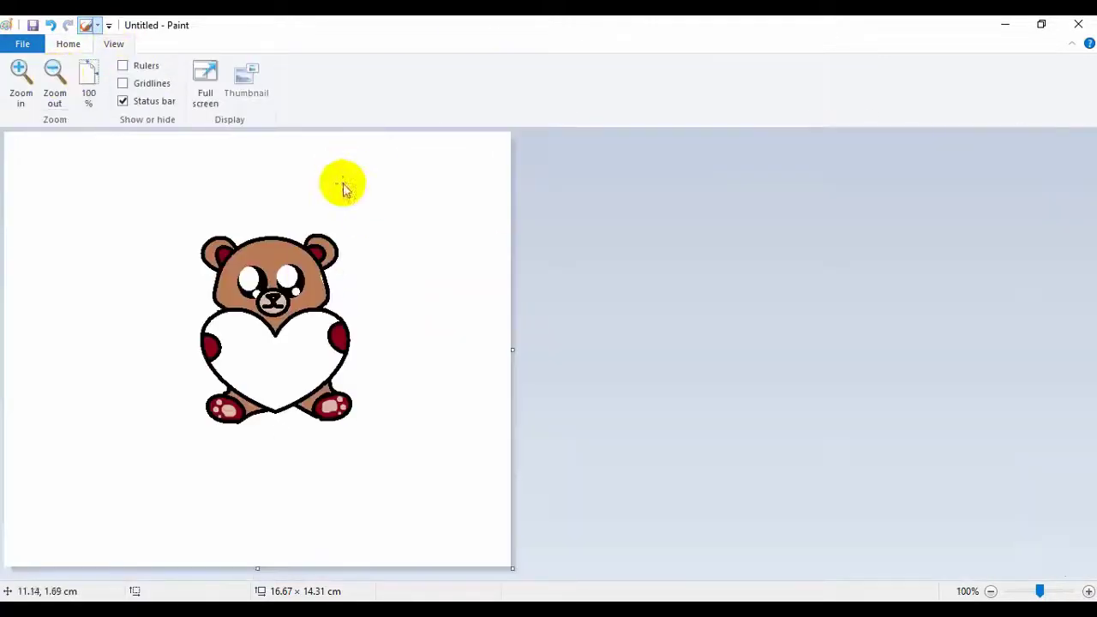
pyautogui.click(68, 44)
pyautogui.click(289, 279)
pyautogui.click(114, 43)
pyautogui.click(21, 76)
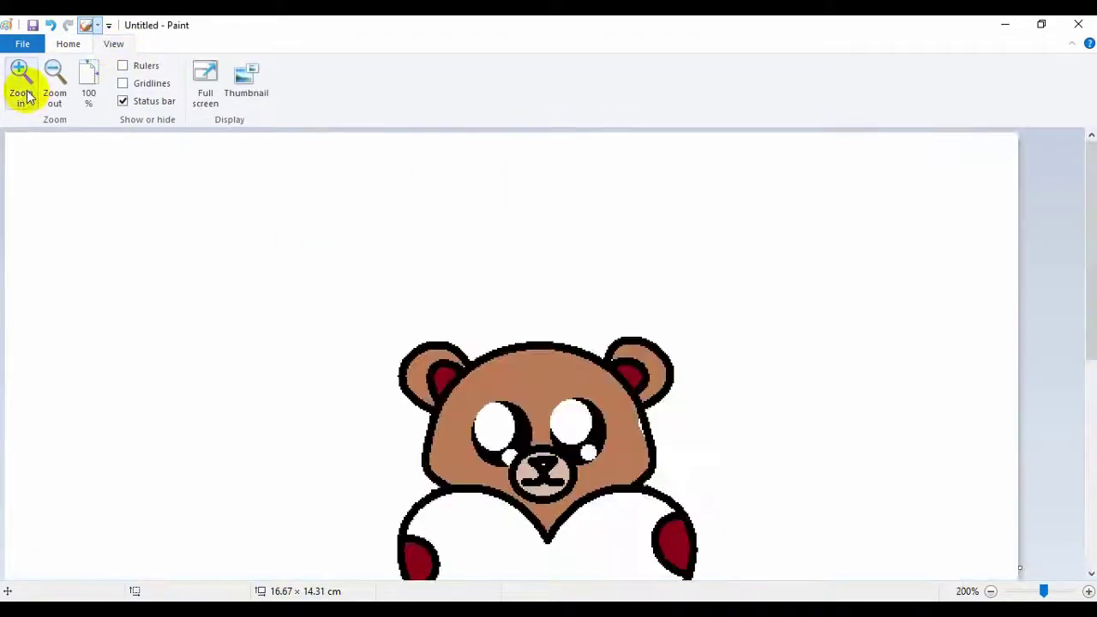
pyautogui.click(21, 75)
pyautogui.moveTo(686, 580); pyautogui.dragTo(807, 580)
pyautogui.moveTo(1092, 249); pyautogui.dragTo(1093, 309)
pyautogui.scroll(-5, 1083, 294)
pyautogui.click(67, 44)
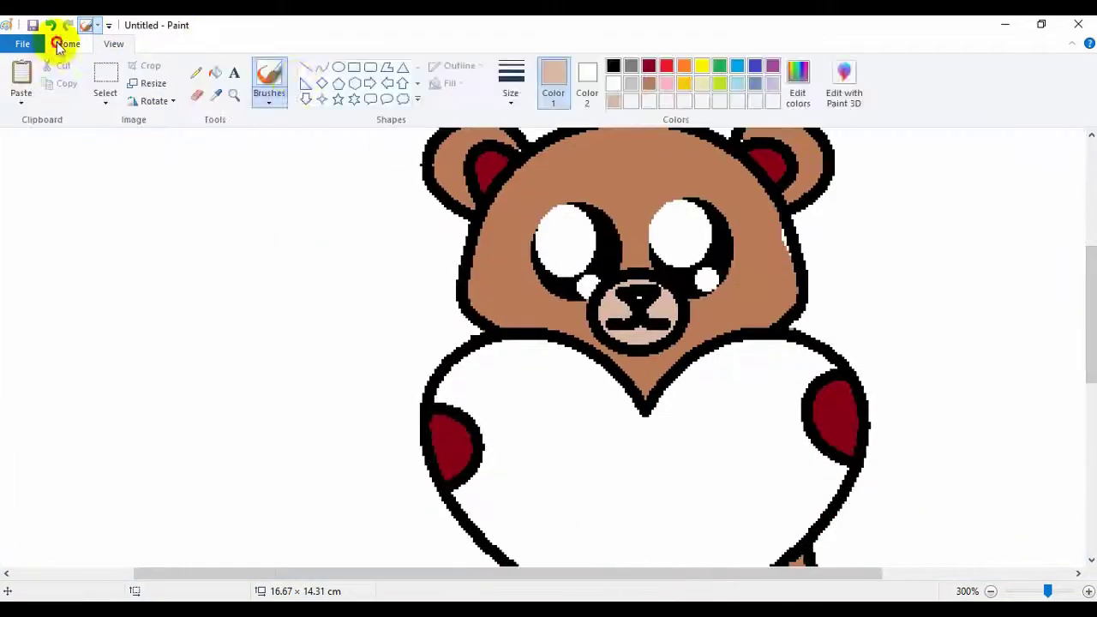
pyautogui.click(613, 66)
pyautogui.click(463, 433)
pyautogui.moveTo(471, 455); pyautogui.dragTo(457, 457)
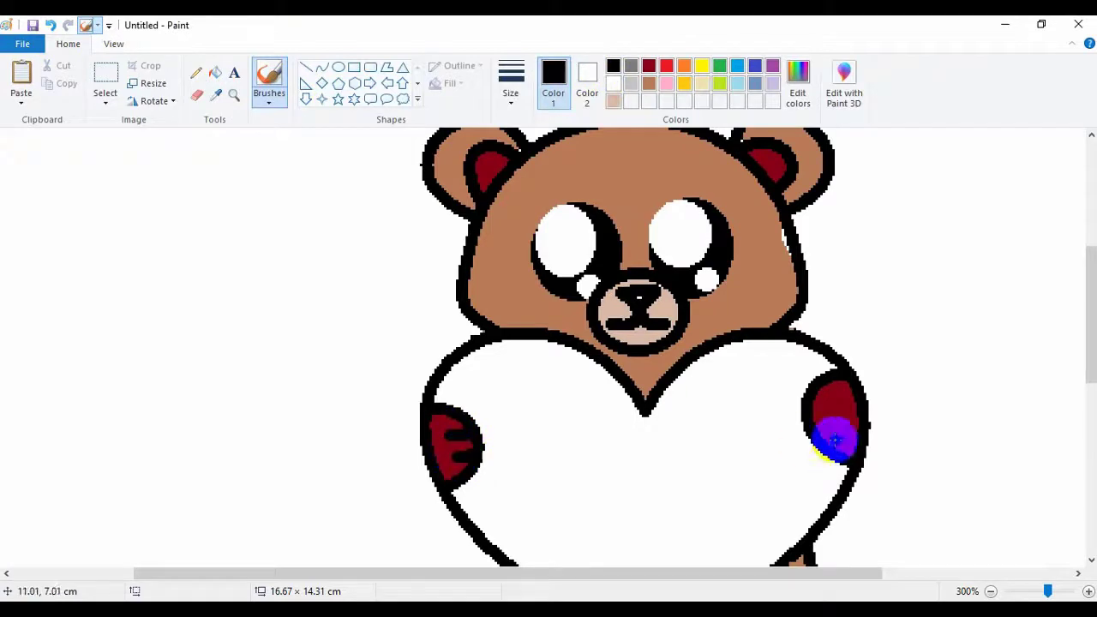
pyautogui.moveTo(810, 406); pyautogui.dragTo(829, 406)
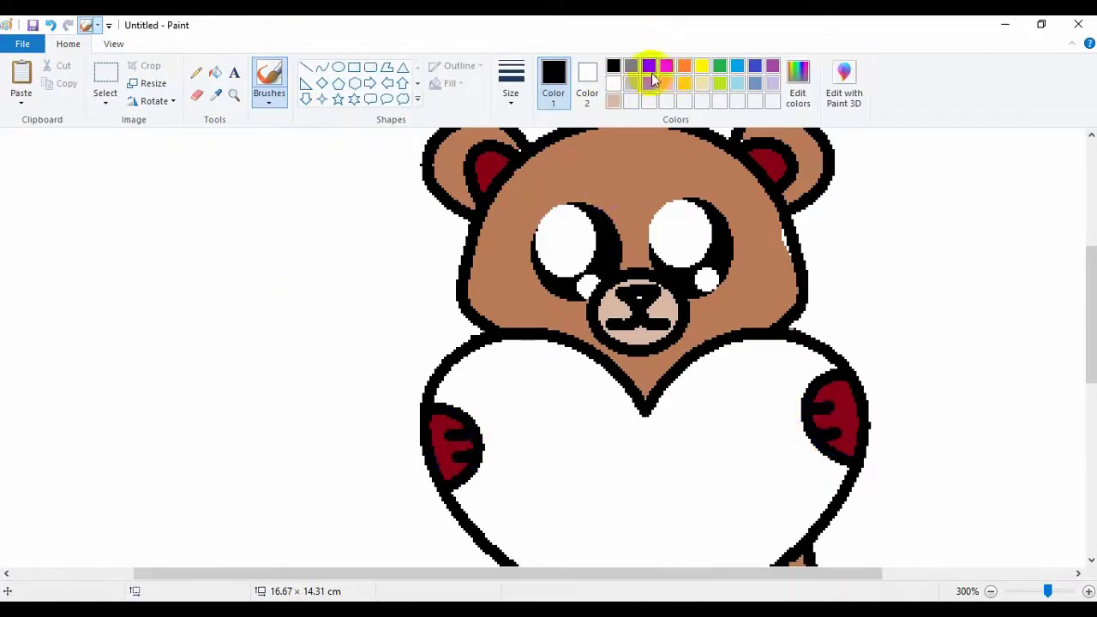
# Step: Define a custom deep red colour and fill the heart with it
pyautogui.click(790, 86)
pyautogui.moveTo(715, 274); pyautogui.dragTo(715, 292)
pyautogui.click(400, 421)
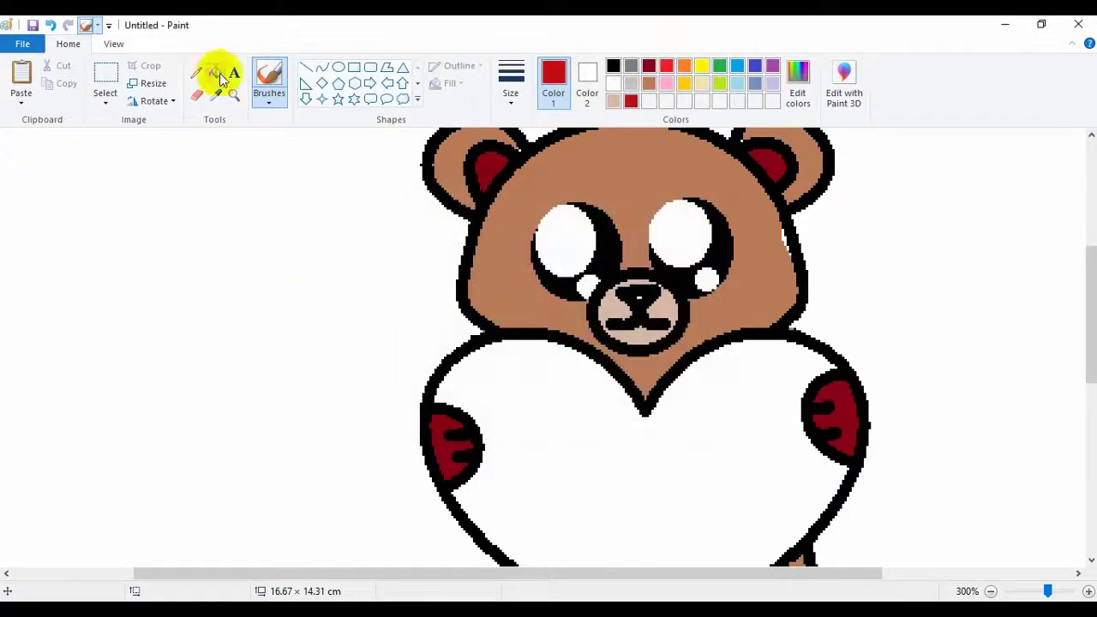
pyautogui.click(215, 73)
pyautogui.click(660, 476)
# Step: Brush white shine highlights onto the heart's upper right lobe and along its lower left edge, with a small dot at the tip
pyautogui.scroll(-2, 660, 476)
pyautogui.click(270, 86)
pyautogui.click(613, 83)
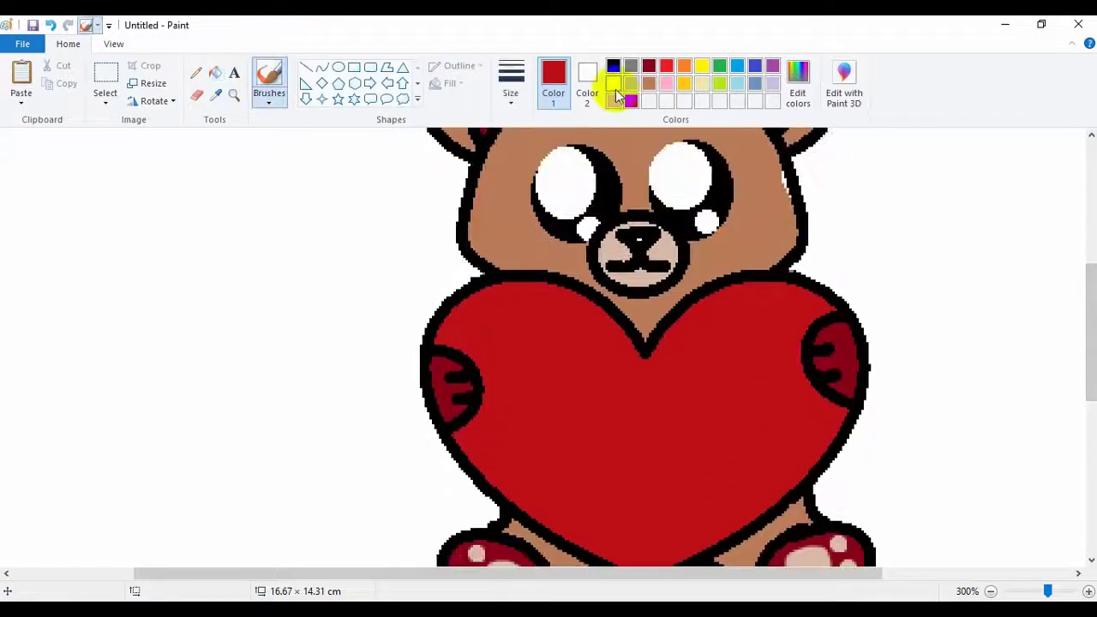
pyautogui.click(718, 313)
pyautogui.moveTo(731, 301)
pyautogui.mouseDown()
pyautogui.moveTo(778, 309)
pyautogui.moveTo(775, 332)
pyautogui.moveTo(730, 313)
pyautogui.moveTo(798, 331)
pyautogui.mouseUp()
pyautogui.moveTo(558, 492)
pyautogui.mouseDown()
pyautogui.moveTo(591, 535)
pyautogui.moveTo(518, 458)
pyautogui.moveTo(560, 518)
pyautogui.moveTo(617, 547)
pyautogui.moveTo(537, 481)
pyautogui.moveTo(508, 439)
pyautogui.moveTo(539, 505)
pyautogui.moveTo(653, 557)
pyautogui.mouseUp()
pyautogui.moveTo(511, 442)
pyautogui.mouseDown()
pyautogui.moveTo(526, 488)
pyautogui.moveTo(515, 445)
pyautogui.moveTo(548, 506)
pyautogui.moveTo(580, 526)
pyautogui.moveTo(515, 466)
pyautogui.mouseUp()
# Step: Select the whole bear and move it up on the canvas, leaving room for a caption below
pyautogui.click(112, 47)
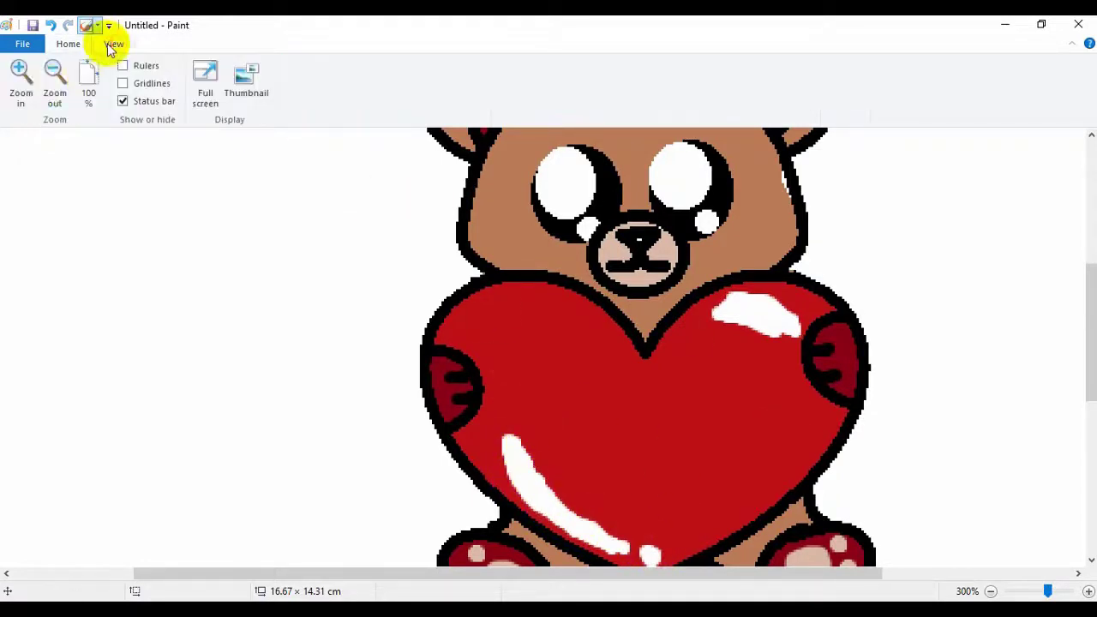
pyautogui.click(57, 82)
pyautogui.click(56, 81)
pyautogui.click(68, 44)
pyautogui.click(105, 79)
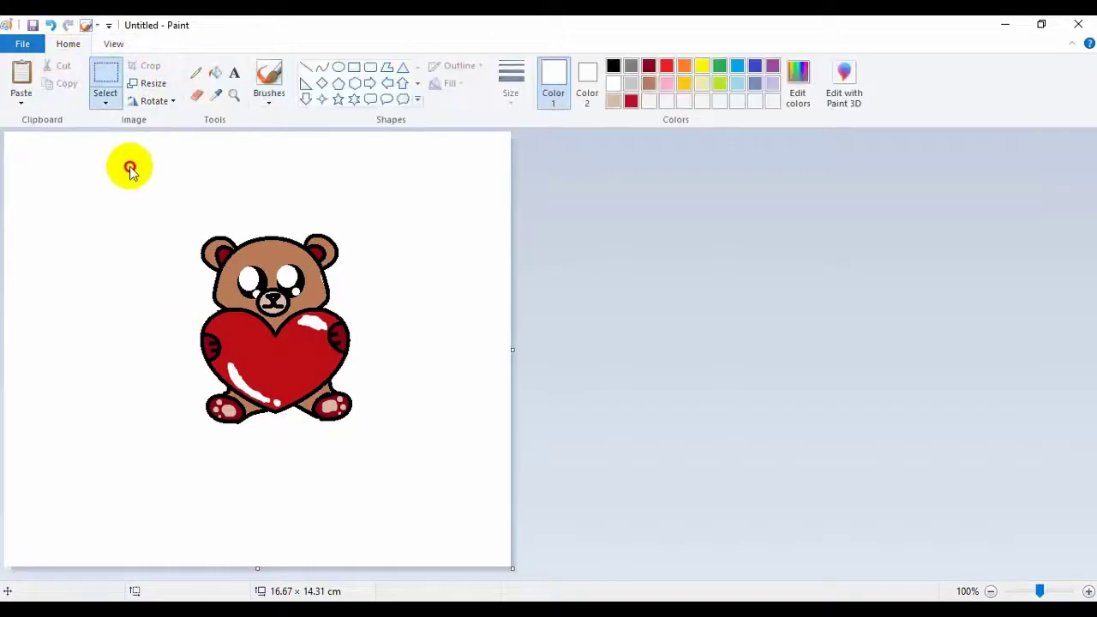
pyautogui.moveTo(104, 165); pyautogui.dragTo(428, 502)
pyautogui.moveTo(320, 401); pyautogui.dragTo(313, 350)
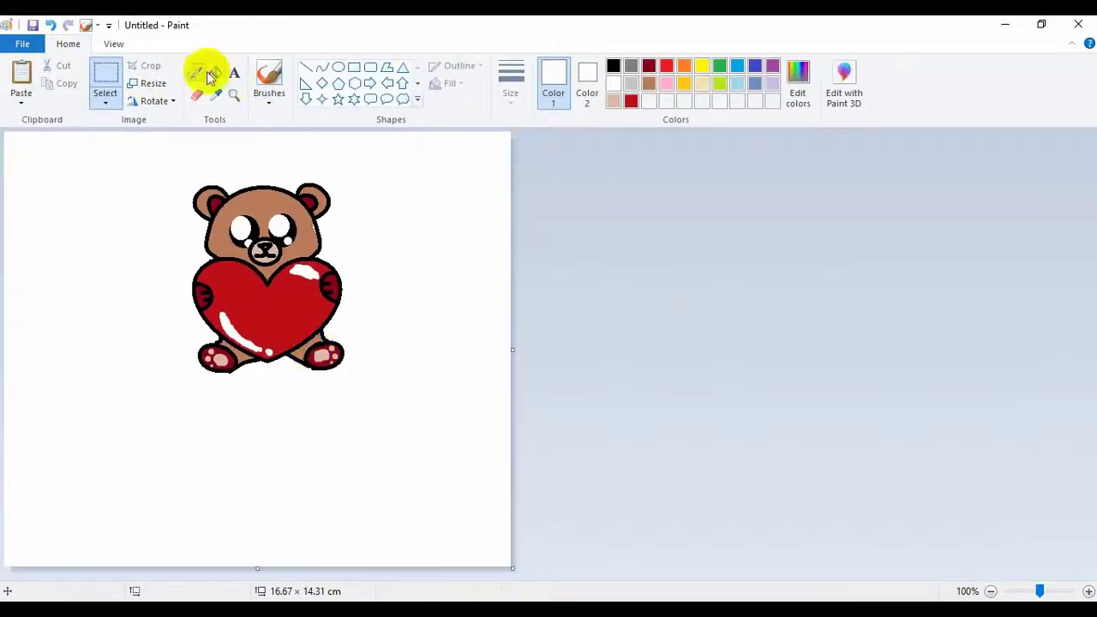
# Step: Open a text box about 11.14 × 2.09 cm below the bear with grey as the text colour
pyautogui.click(234, 72)
pyautogui.click(631, 66)
pyautogui.moveTo(122, 396); pyautogui.dragTo(460, 461)
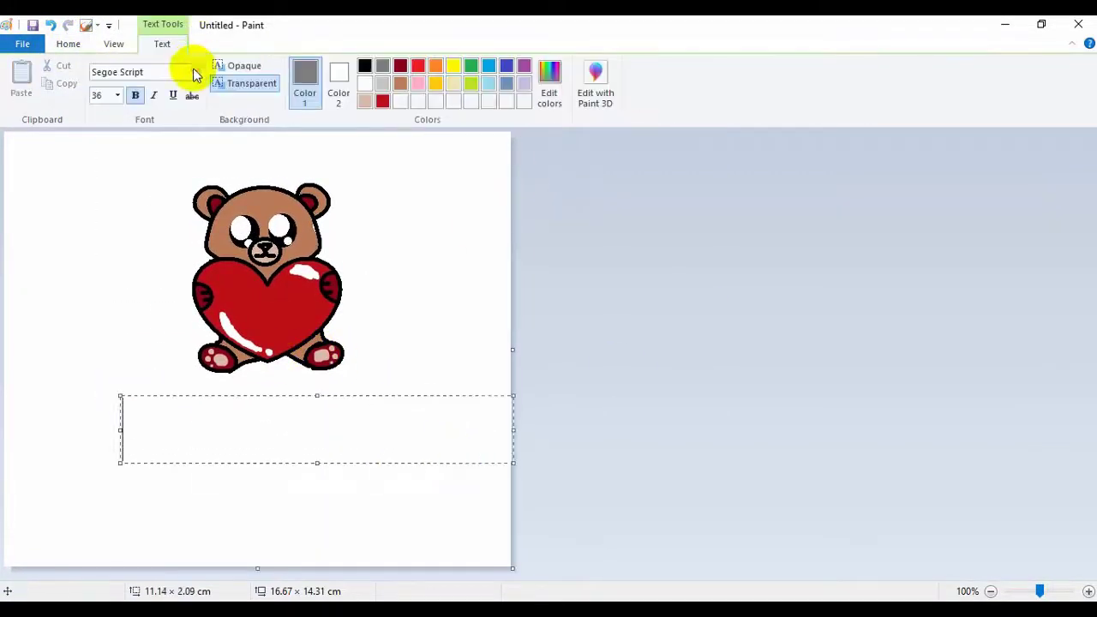
# Step: Try the caption "I Love my" at font size 48 and clear it
pyautogui.click(118, 97)
pyautogui.click(103, 340)
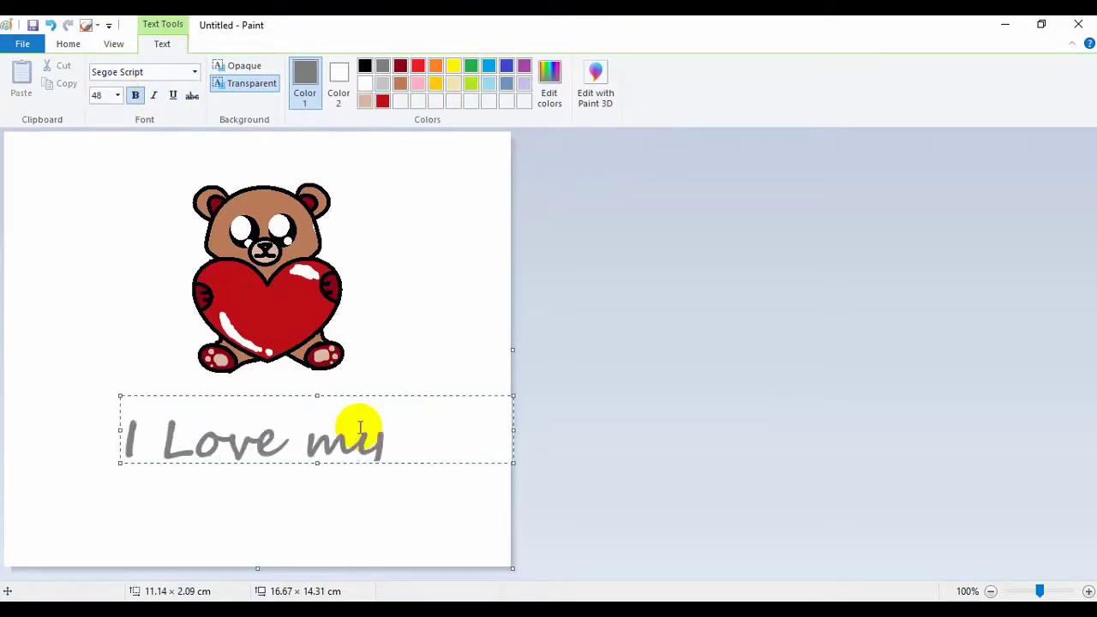
pyautogui.hotkey('ctrl', 'a')
pyautogui.press('Delete')
# Step: Enter the grey caption "I love my teddy bear" at font size 36 and shift it to sit centred under the bear
pyautogui.click(108, 96)
pyautogui.click(100, 284)
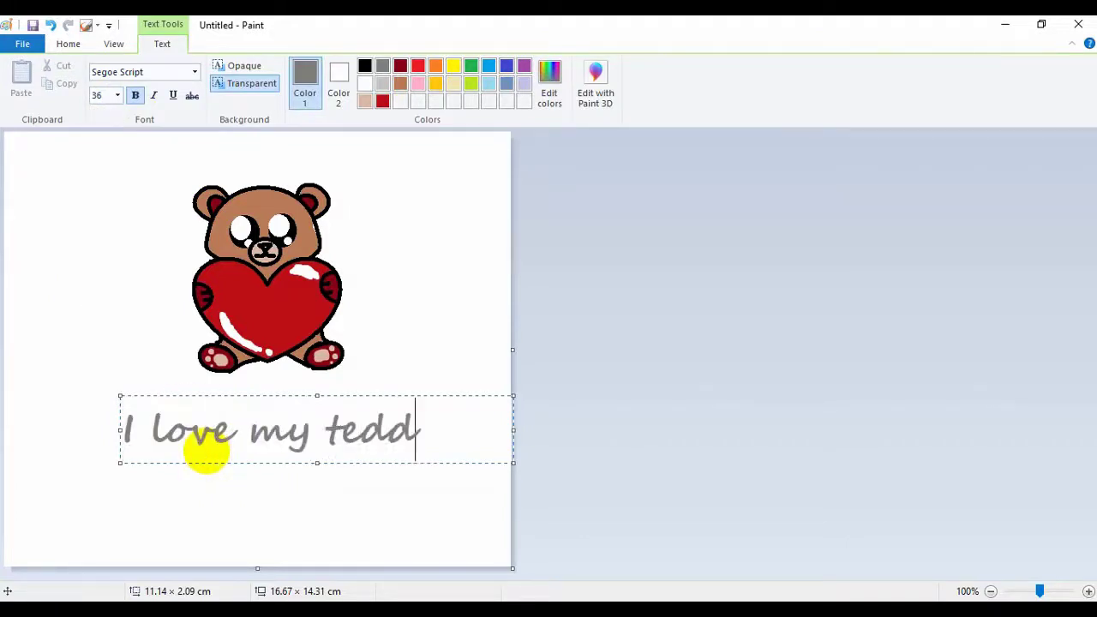
pyautogui.write('r')
pyautogui.moveTo(120, 459); pyautogui.dragTo(44, 459)
pyautogui.click(77, 46)
# Step: Try moving the word "bear" of the grey caption slightly down and undo the move
pyautogui.click(107, 79)
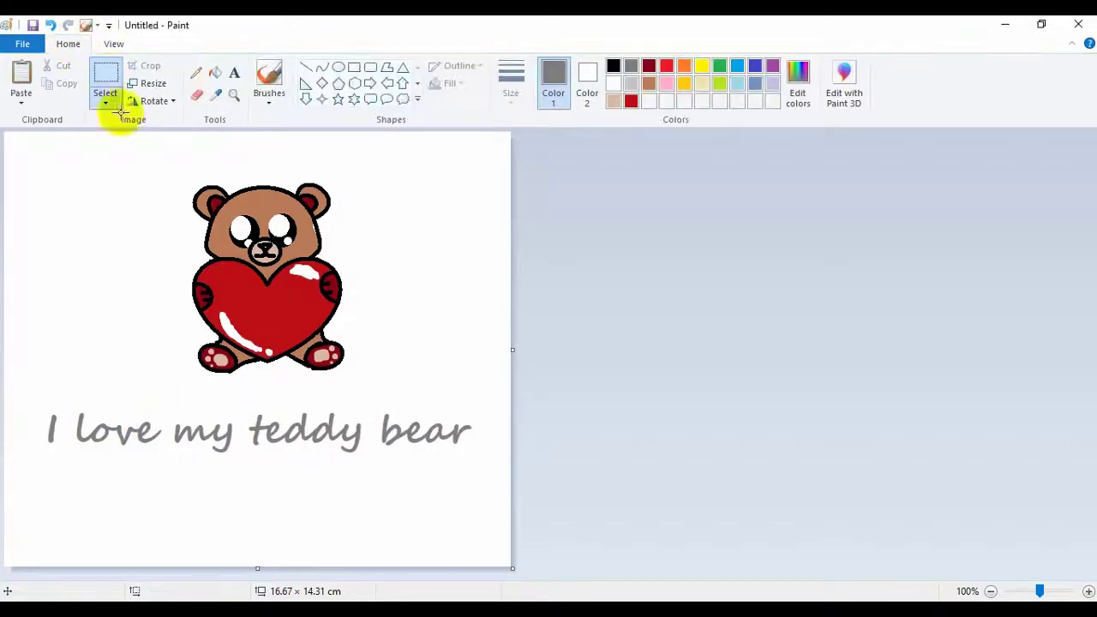
pyautogui.moveTo(375, 406); pyautogui.dragTo(484, 483)
pyautogui.moveTo(427, 426); pyautogui.dragTo(450, 481)
pyautogui.moveTo(244, 404); pyautogui.dragTo(355, 476)
pyautogui.hotkey('ctrl', 'z')
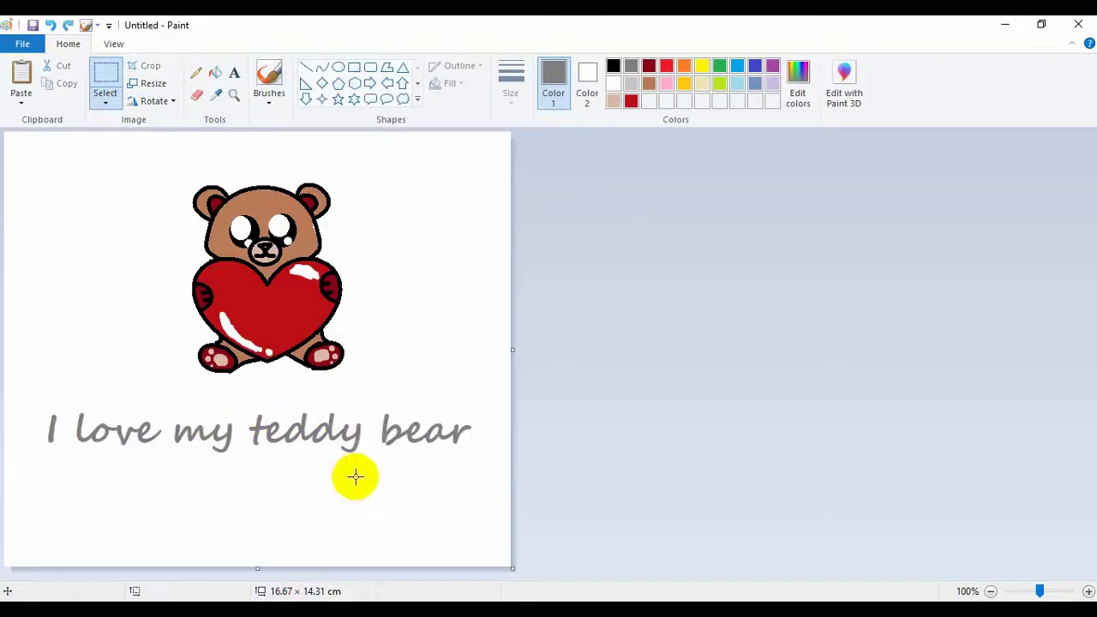
# Step: Overlay the caption "I Love my teddy bear" in the custom red at size 36, slightly offset from the grey text as a shadow effect
pyautogui.click(632, 102)
pyautogui.click(234, 72)
pyautogui.moveTo(21, 392); pyautogui.dragTo(505, 478)
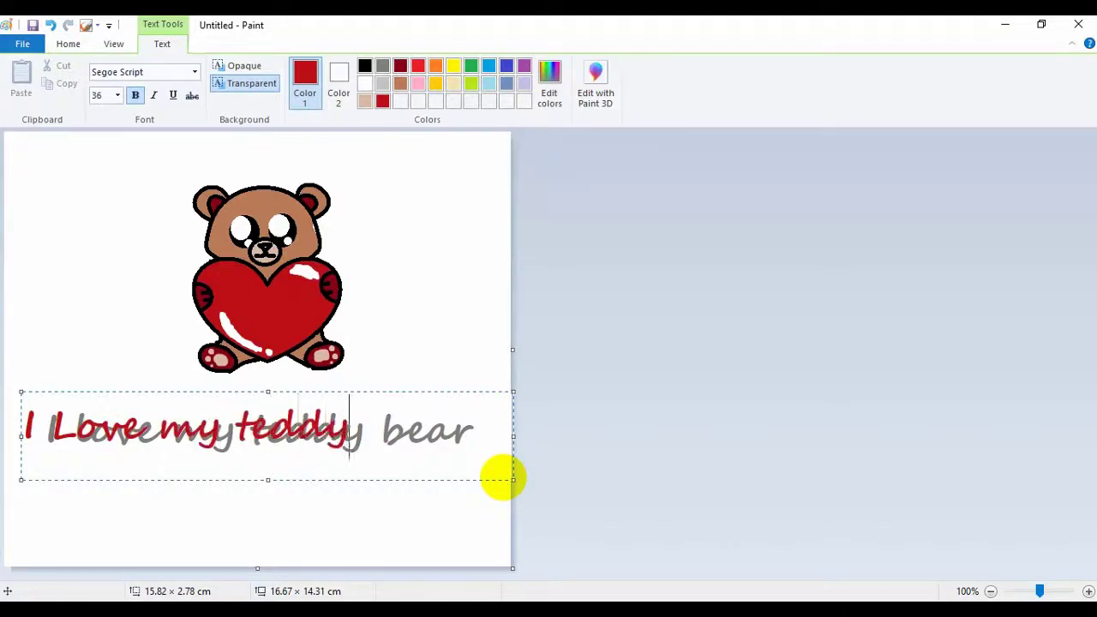
pyautogui.write('I Love my teddy bear')
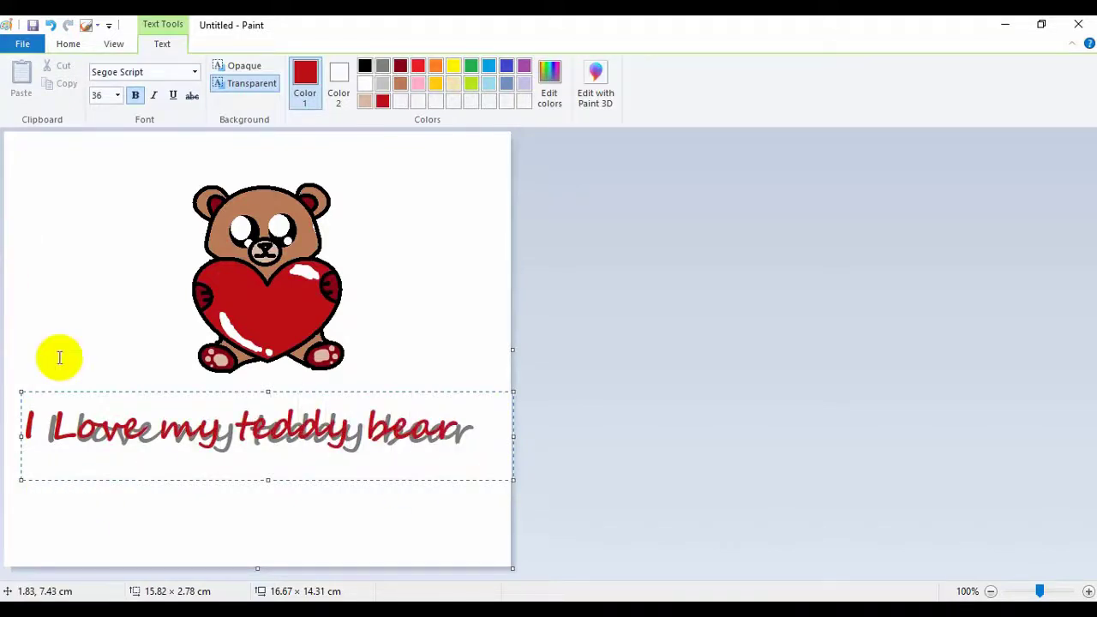
pyautogui.doubleClick(31, 397)
pyautogui.moveTo(23, 392); pyautogui.dragTo(39, 397)
pyautogui.click(122, 258)
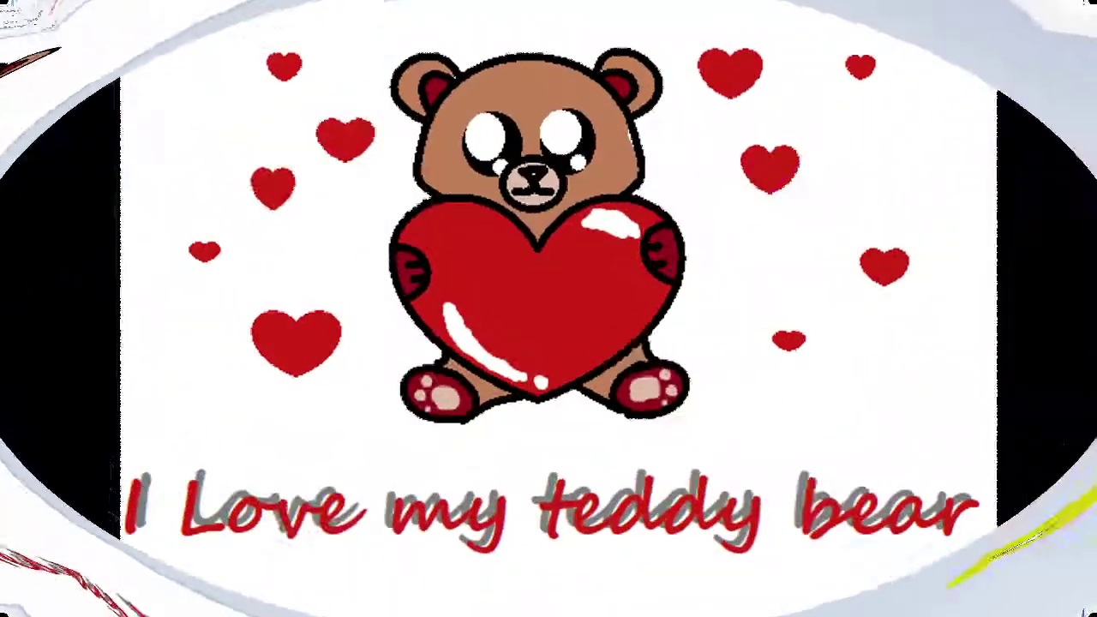